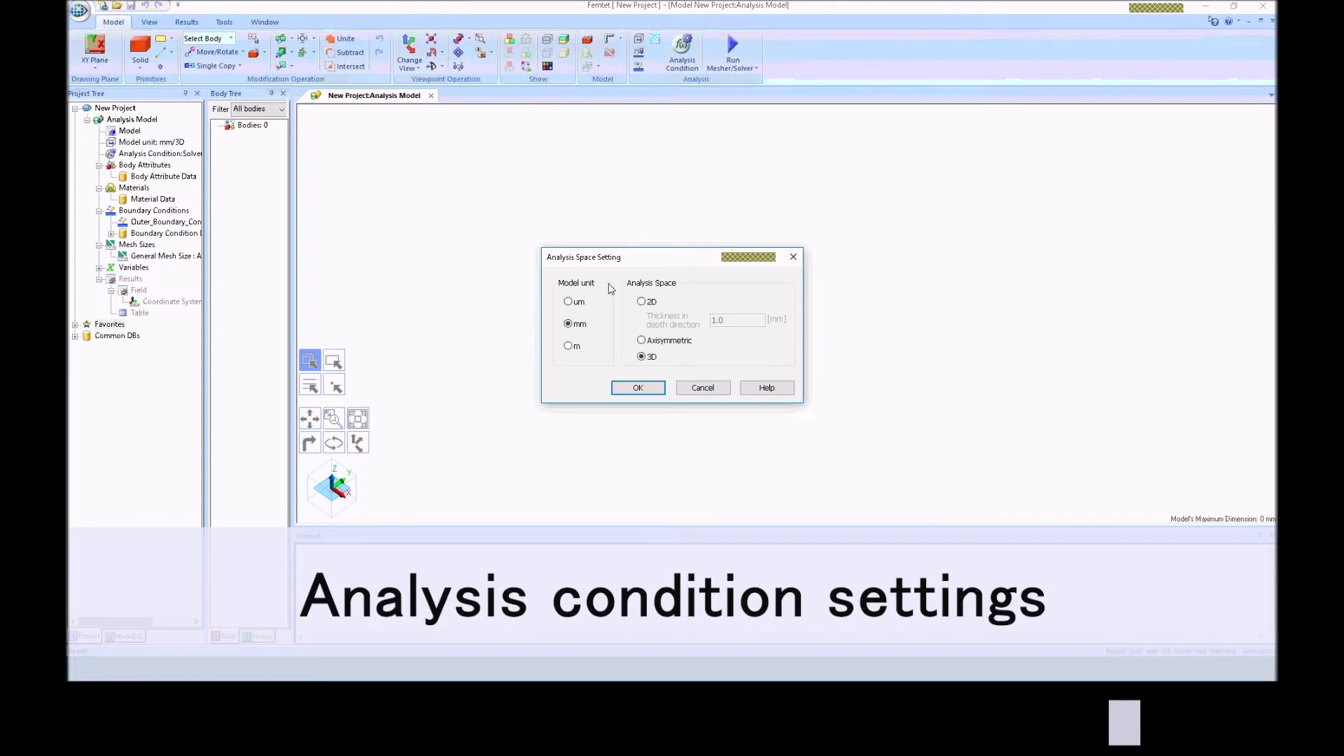
# Step: Accept the 3D millimetre analysis space and enable the stress, thermal and electromagnetic analysis solvers
pyautogui.click(634, 387)
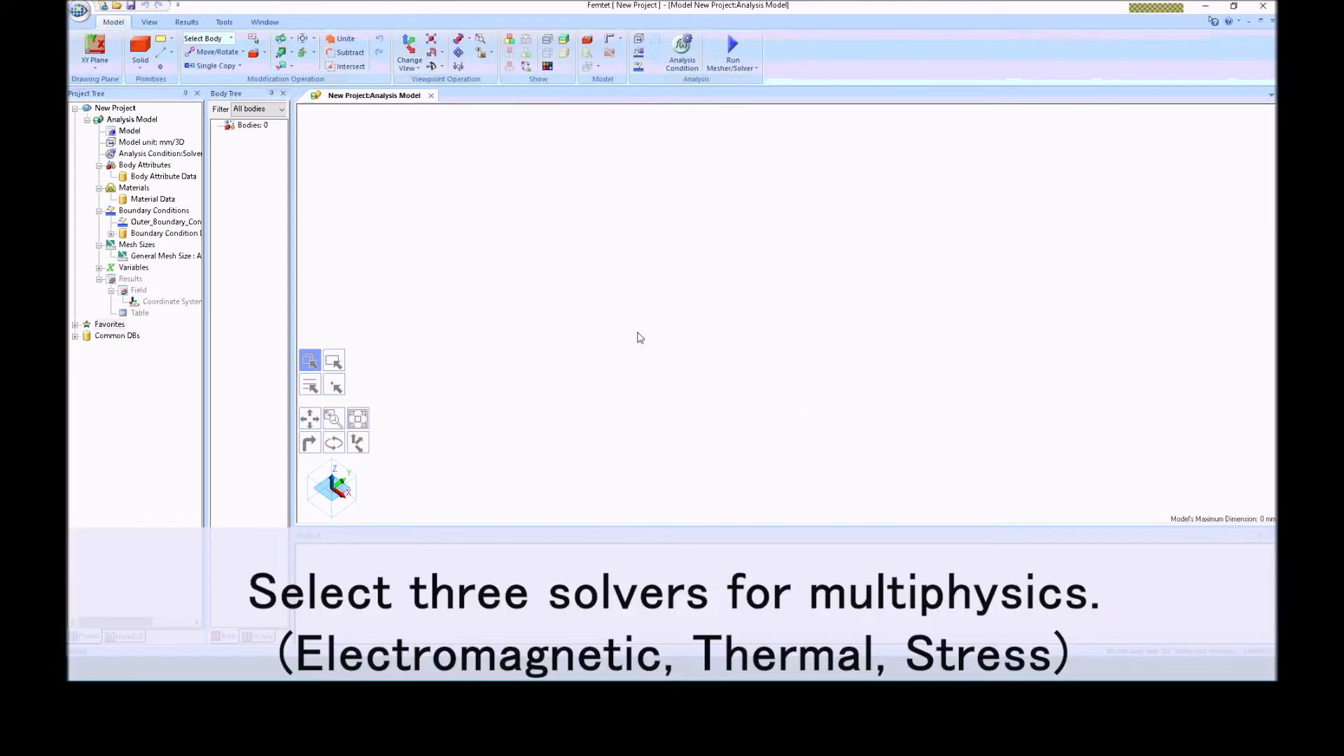
pyautogui.click(682, 52)
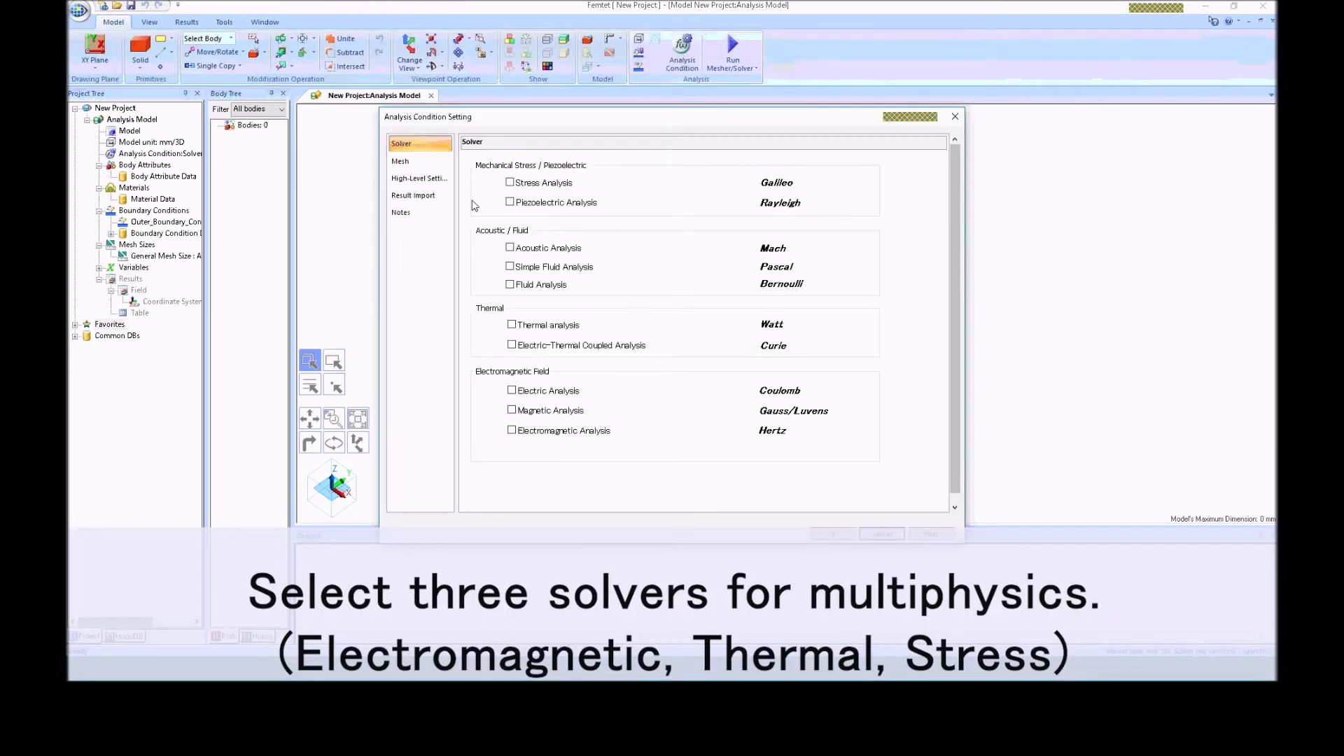
pyautogui.click(512, 431)
pyautogui.click(512, 325)
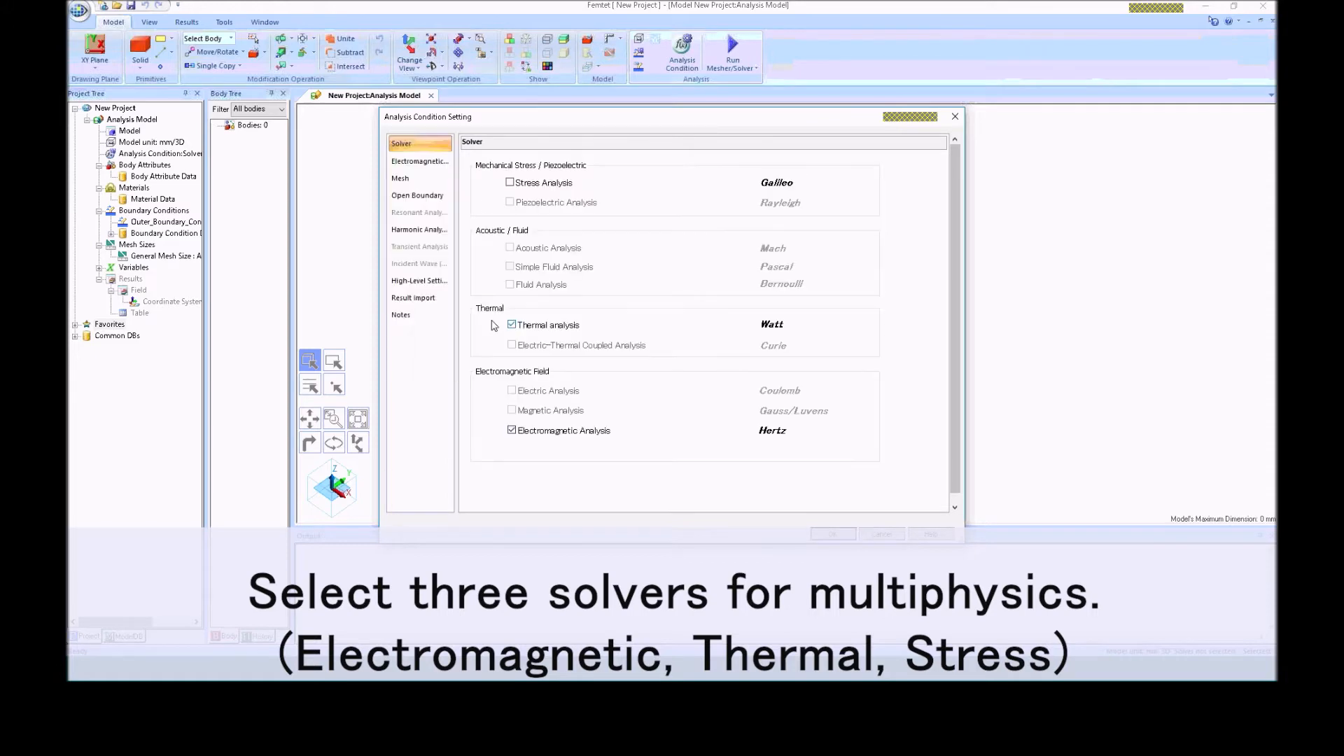
# Step: Set the mesh reference frequency to 2.45 and the general adaptive mesh iterations to a maximum of 20 and minimum of 12
pyautogui.click(400, 178)
pyautogui.click(752, 264)
pyautogui.write('2.45')
pyautogui.click(483, 184)
pyautogui.click(824, 185)
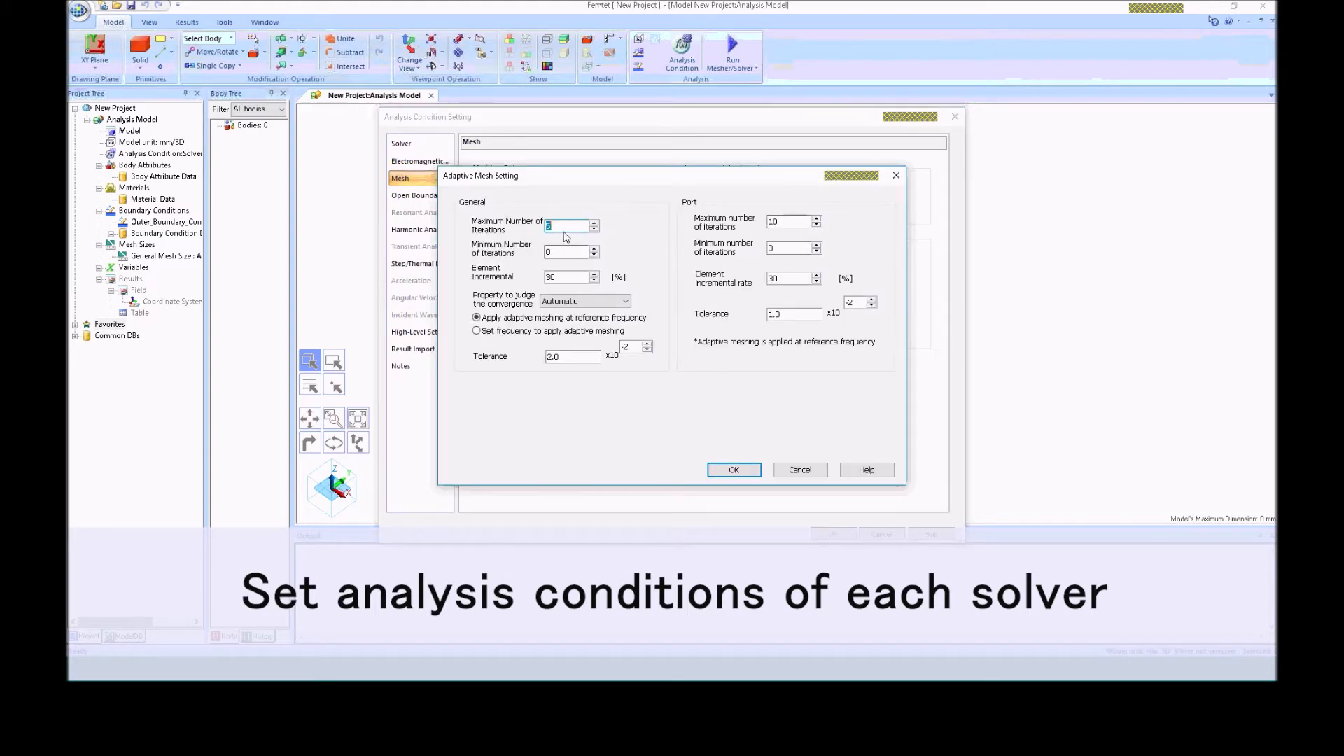
pyautogui.doubleClick(547, 252)
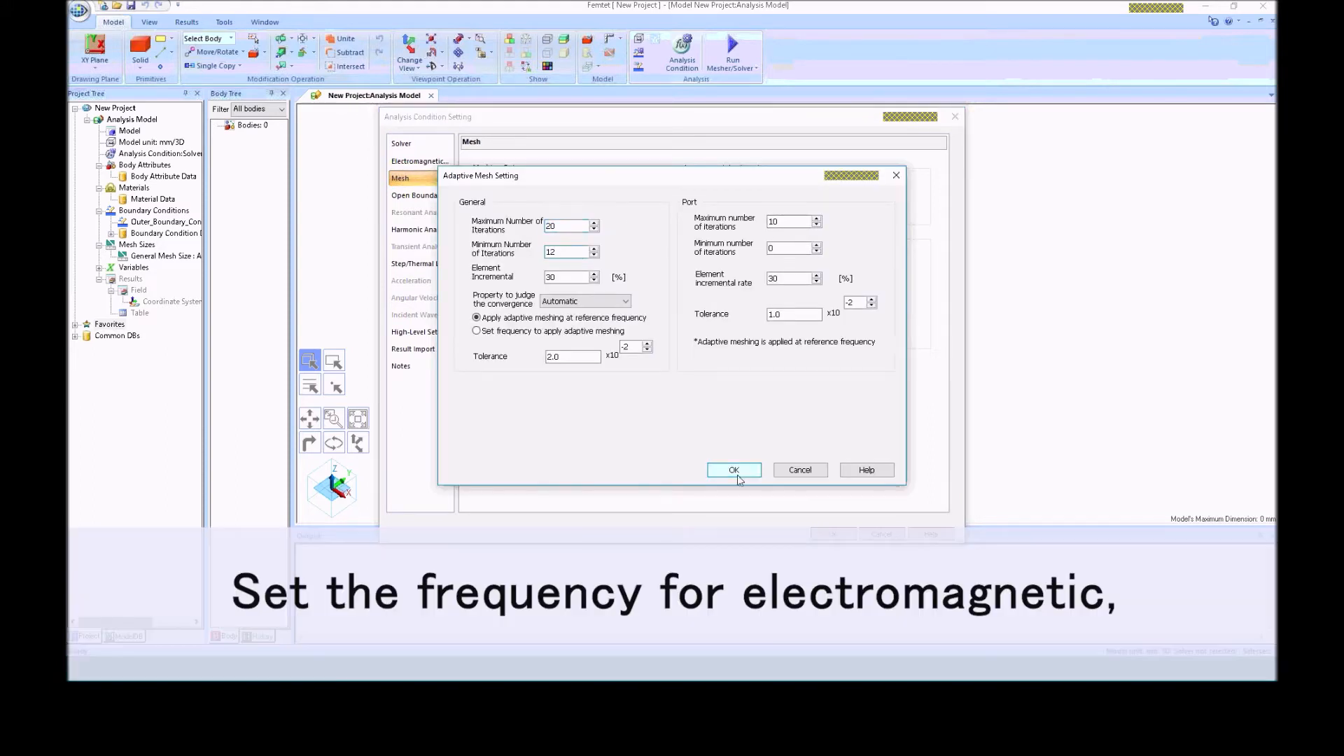
pyautogui.click(711, 468)
# Step: Set the harmonic analysis to a single frequency of 2.45×10^9 Hz and the stress reference temperature to 25 deg
pyautogui.click(419, 230)
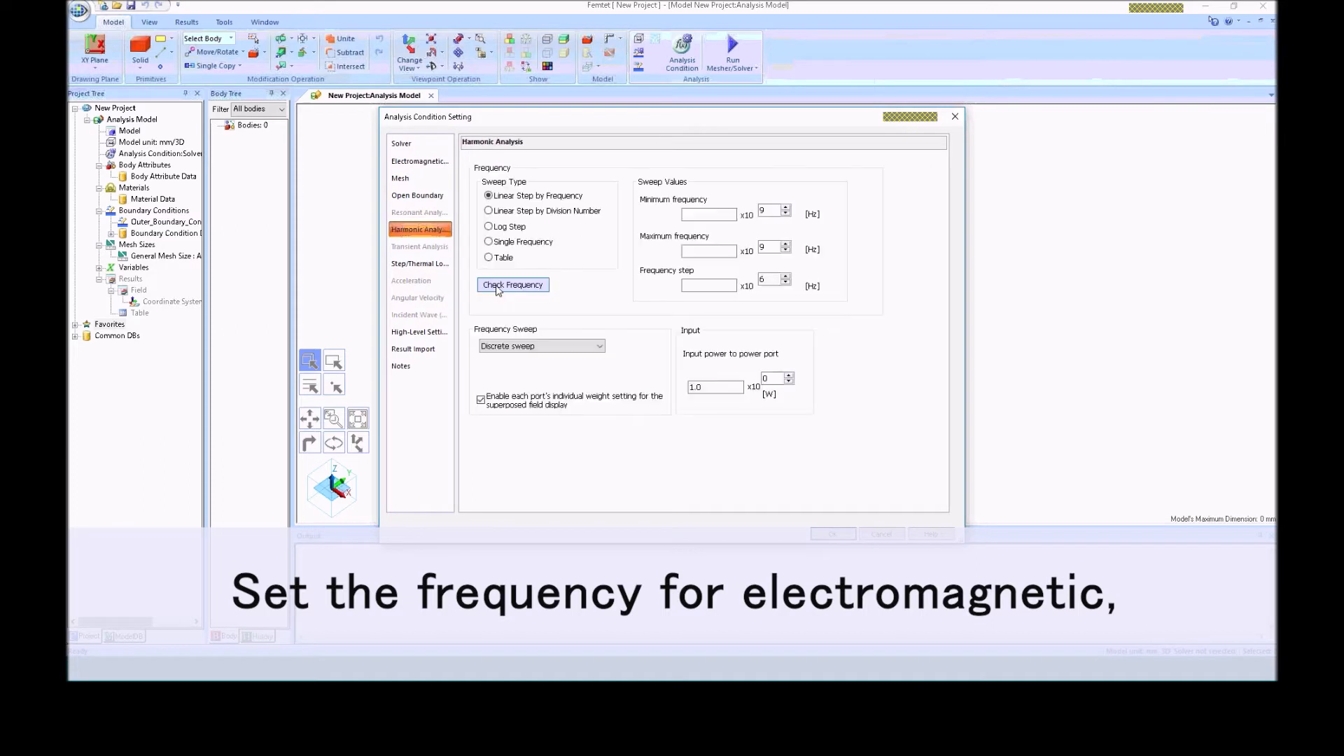
pyautogui.write('2.45')
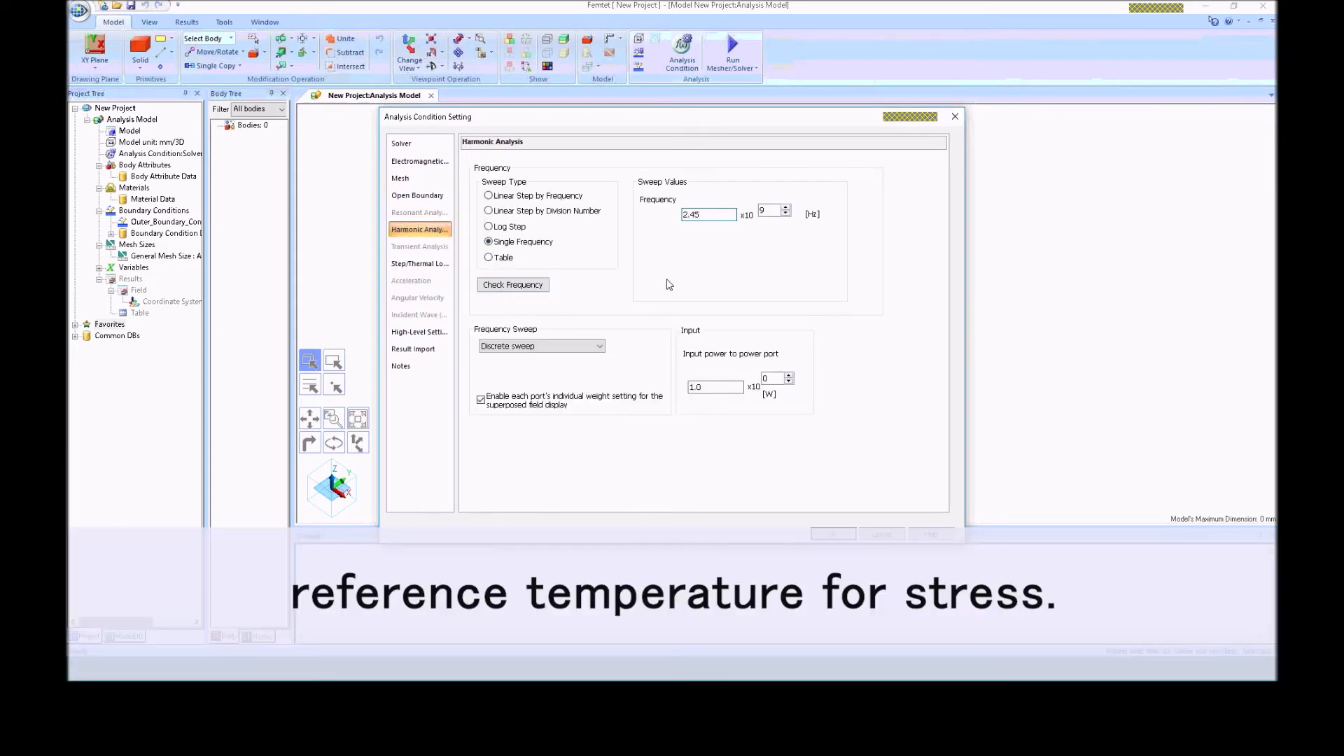
pyautogui.click(420, 263)
pyautogui.press('Tab')
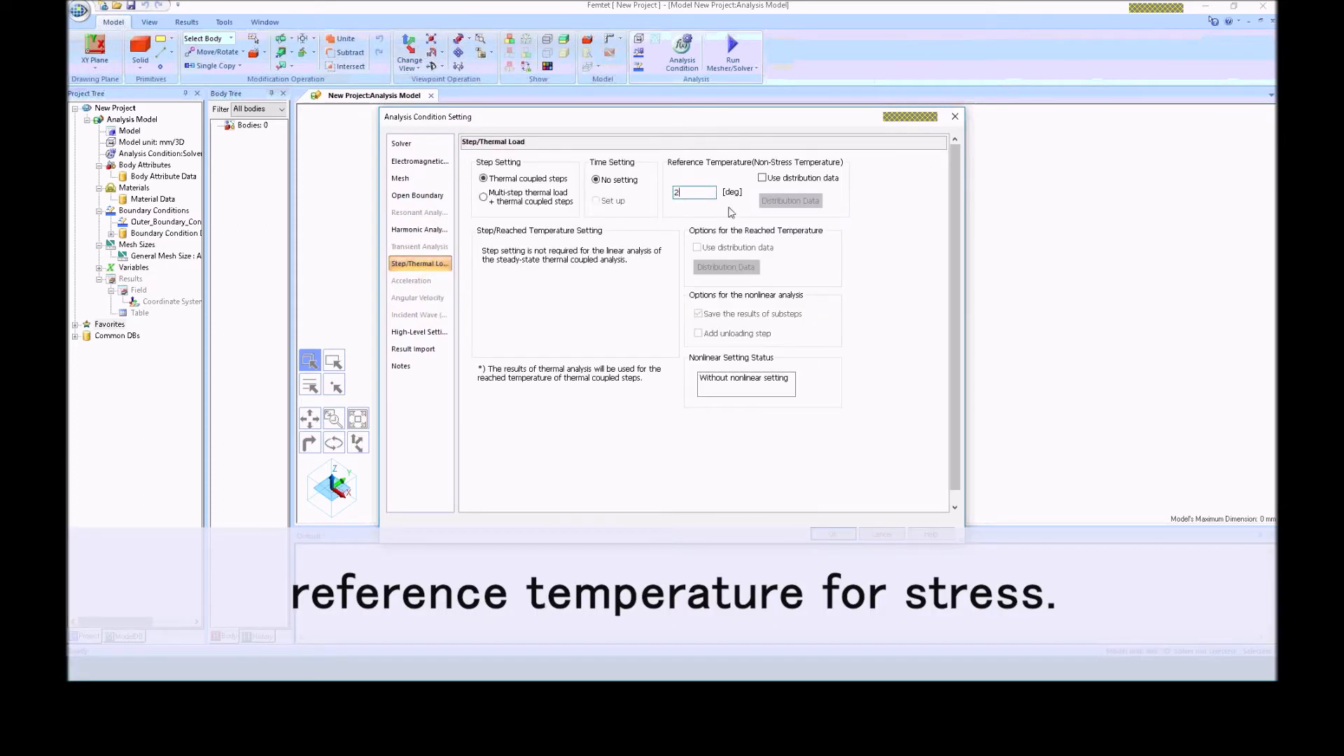
pyautogui.write('25')
pyautogui.click(821, 535)
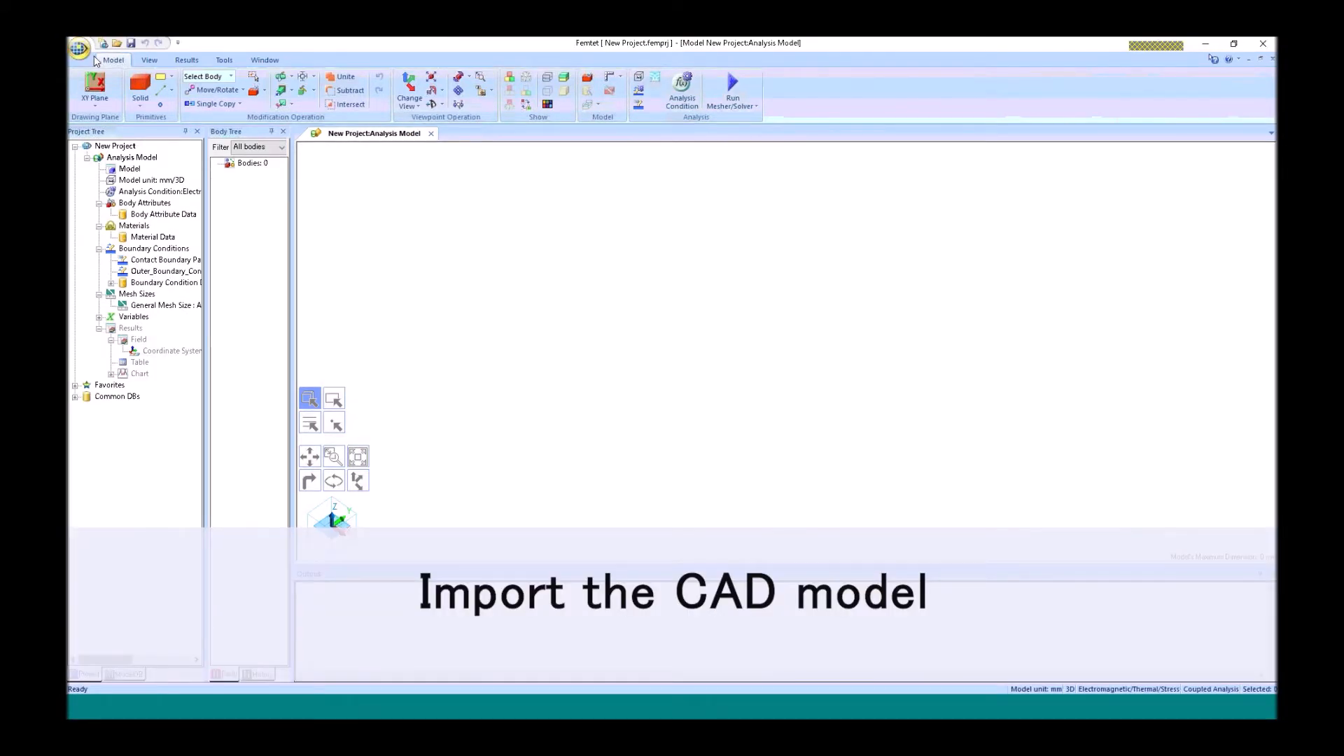
# Step: Import the Parasolid CAD file array_antenna.x_t from the Demo folder
pyautogui.click(79, 48)
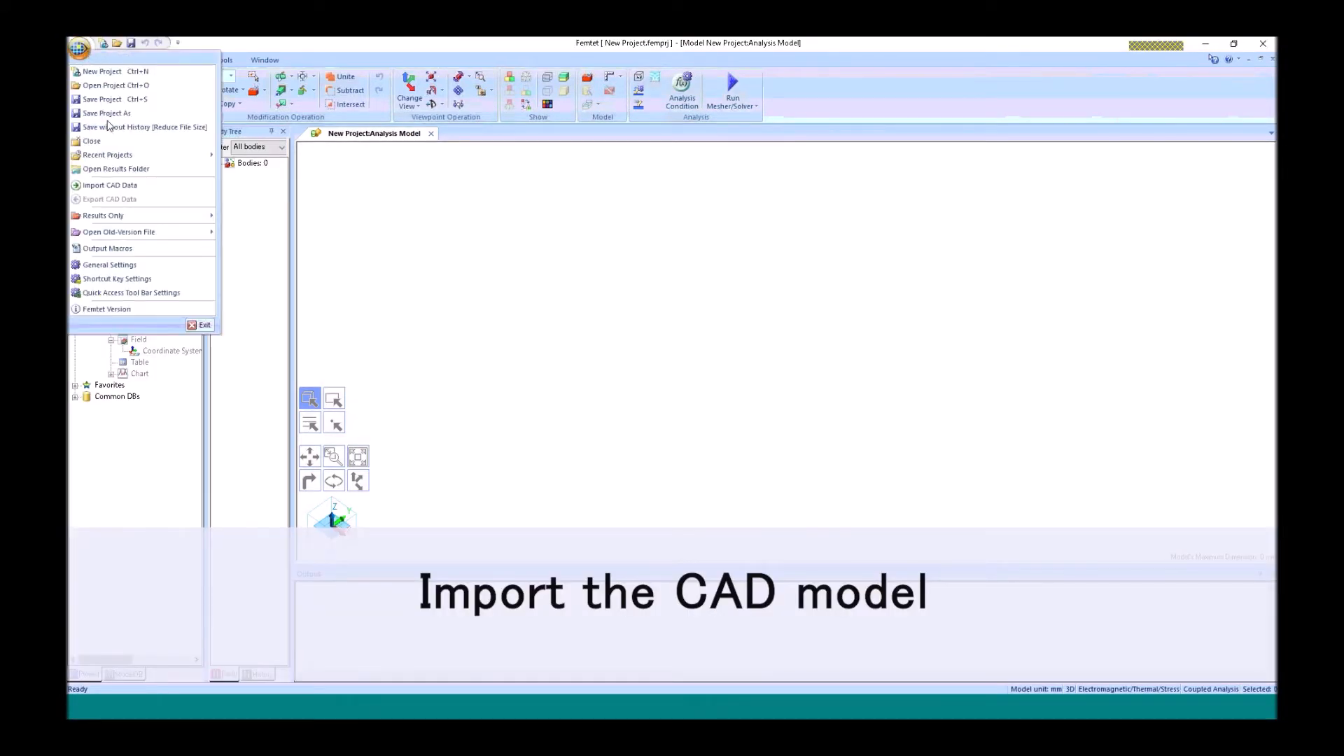
pyautogui.click(118, 185)
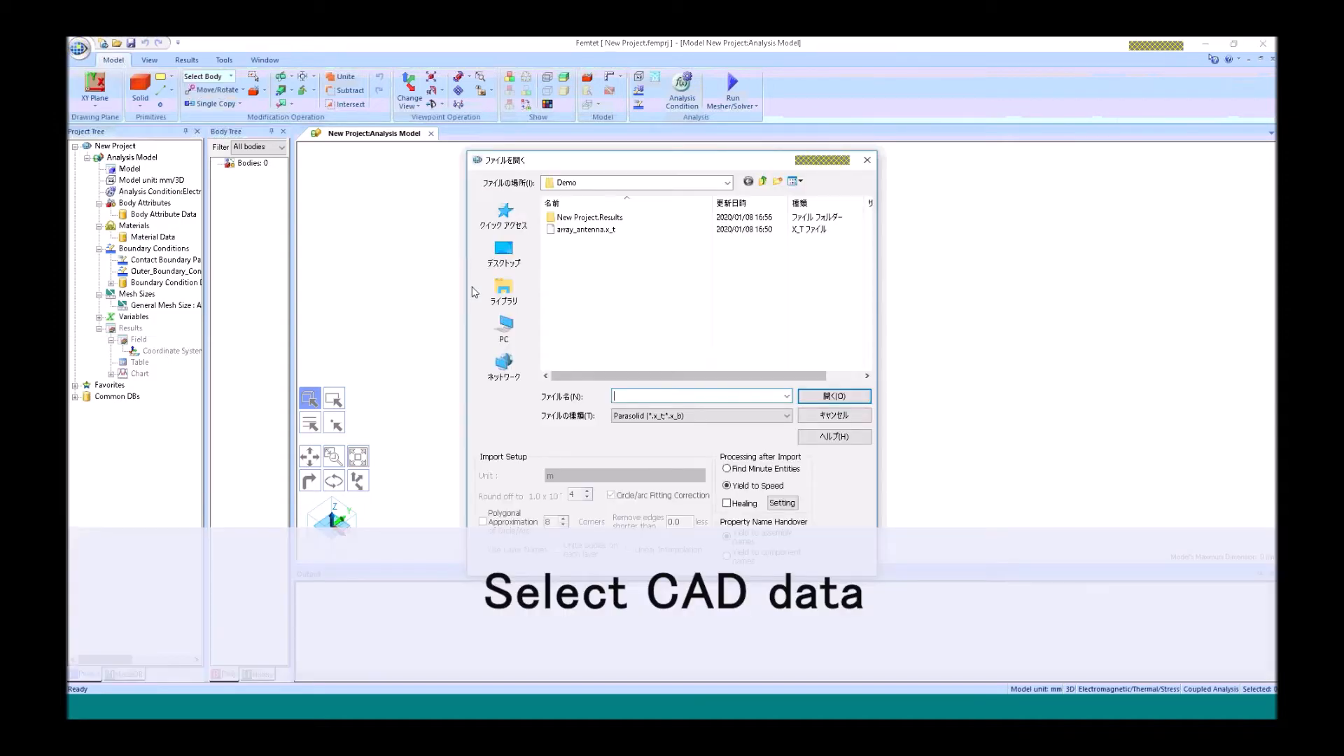
pyautogui.click(595, 230)
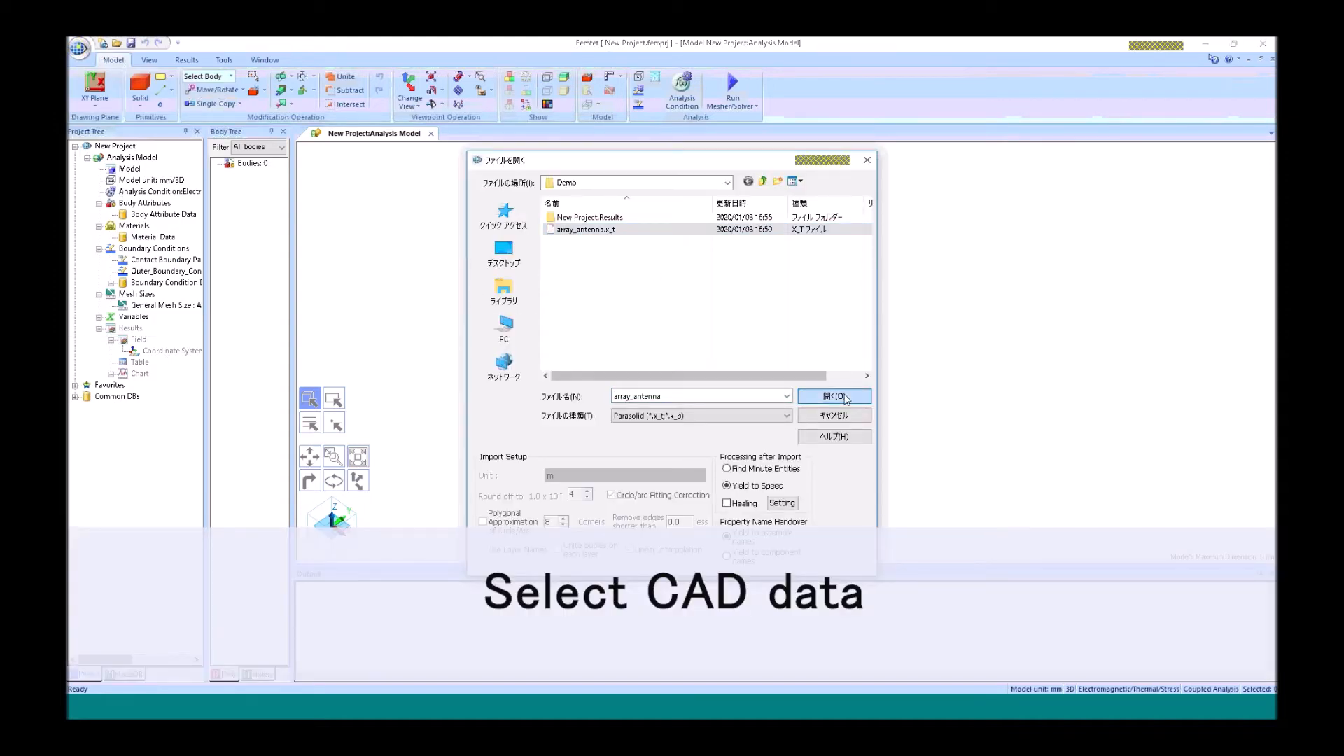
pyautogui.click(834, 396)
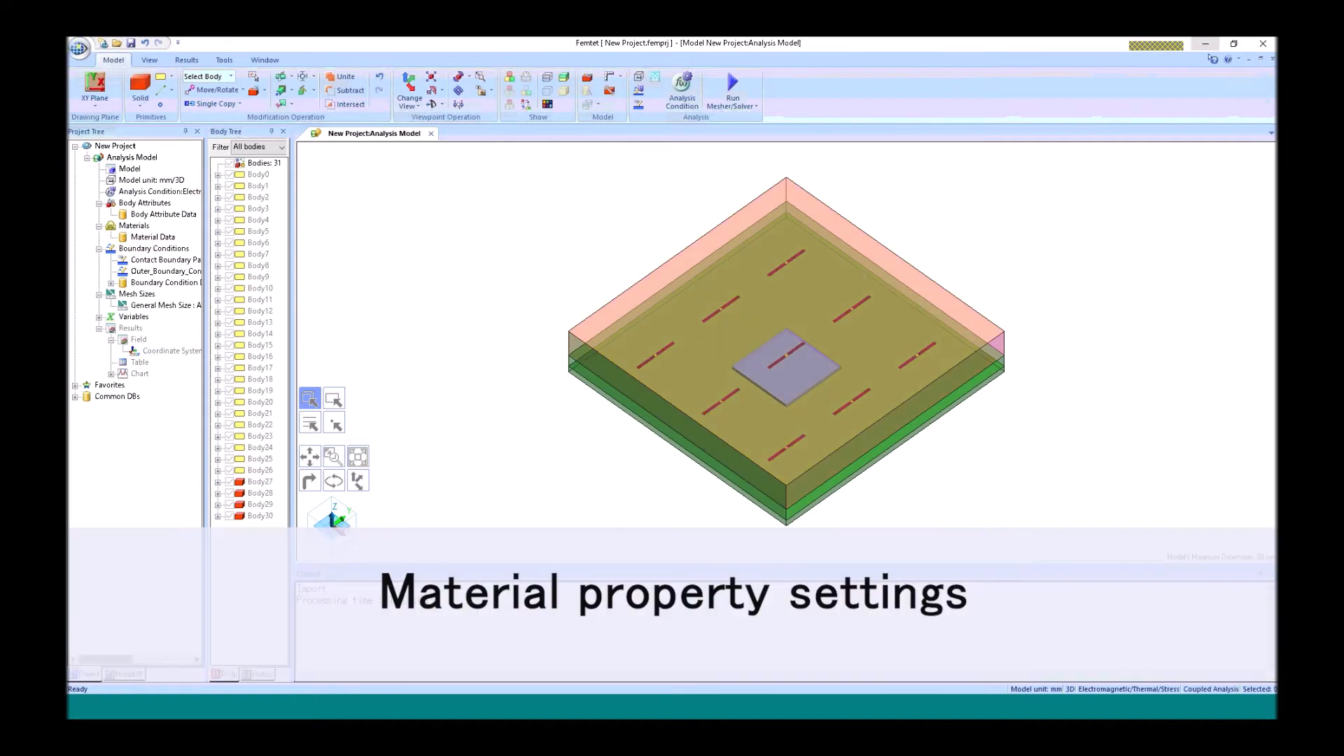
# Step: Assign a body attribute and a material, both named SUB, to the substrate body
pyautogui.click(895, 445)
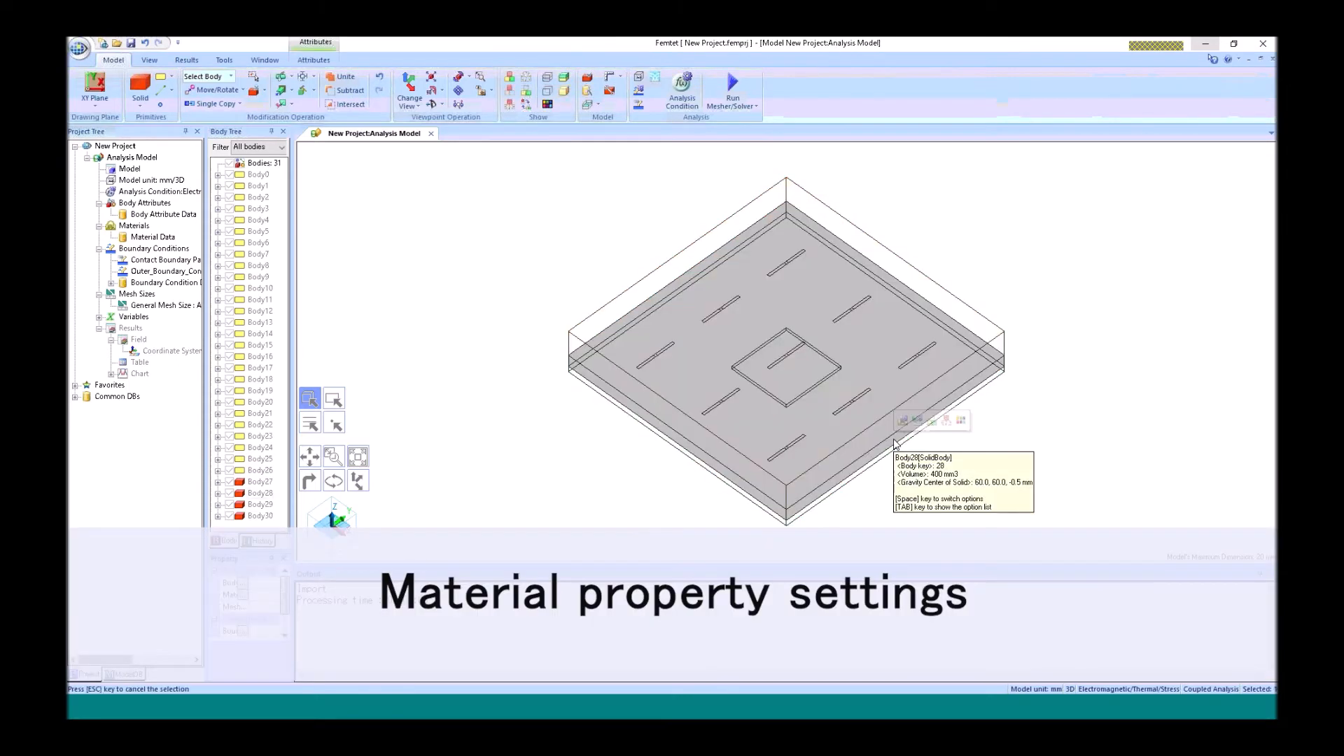
pyautogui.doubleClick(903, 448)
pyautogui.press('Tab')
pyautogui.write('SUB')
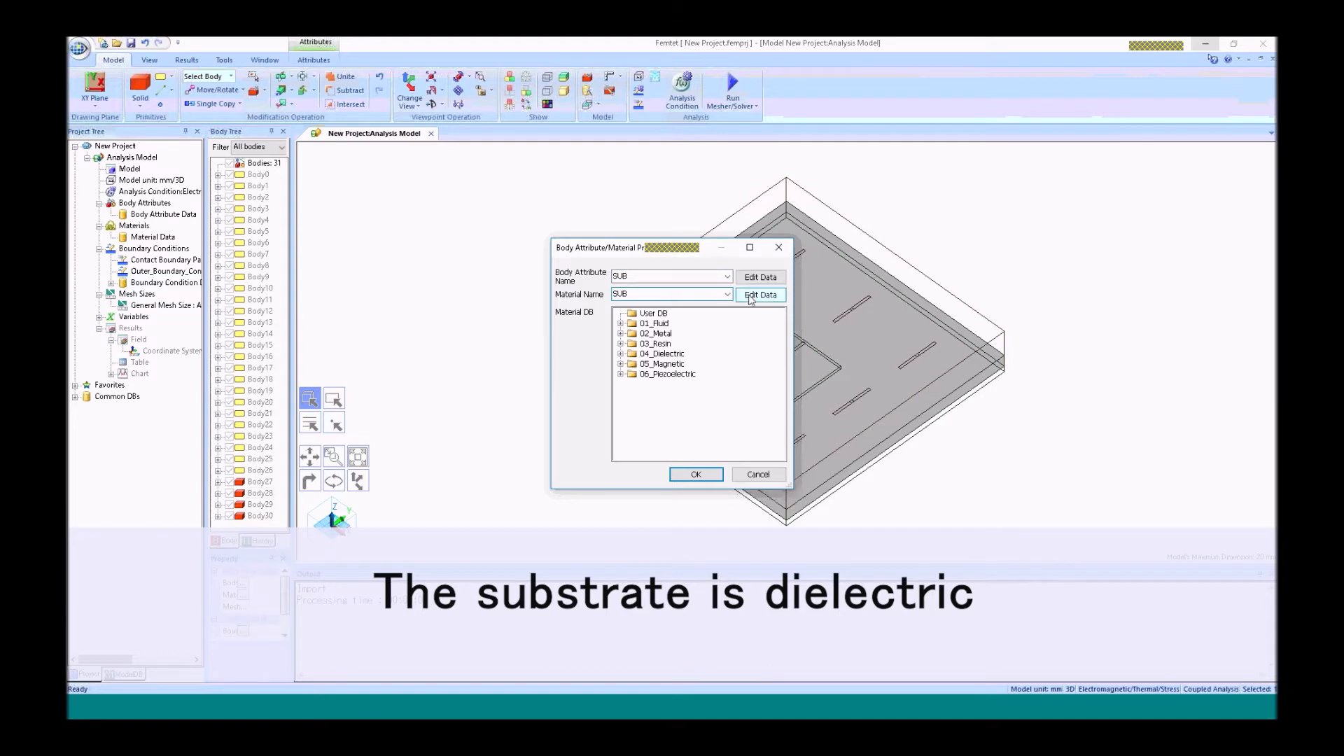
# Step: Define the SUB material's relative permittivity as 4, its thermal conductivity and expansion coefficient, and its Young's modulus as 100×10^9 Pa
pyautogui.click(760, 295)
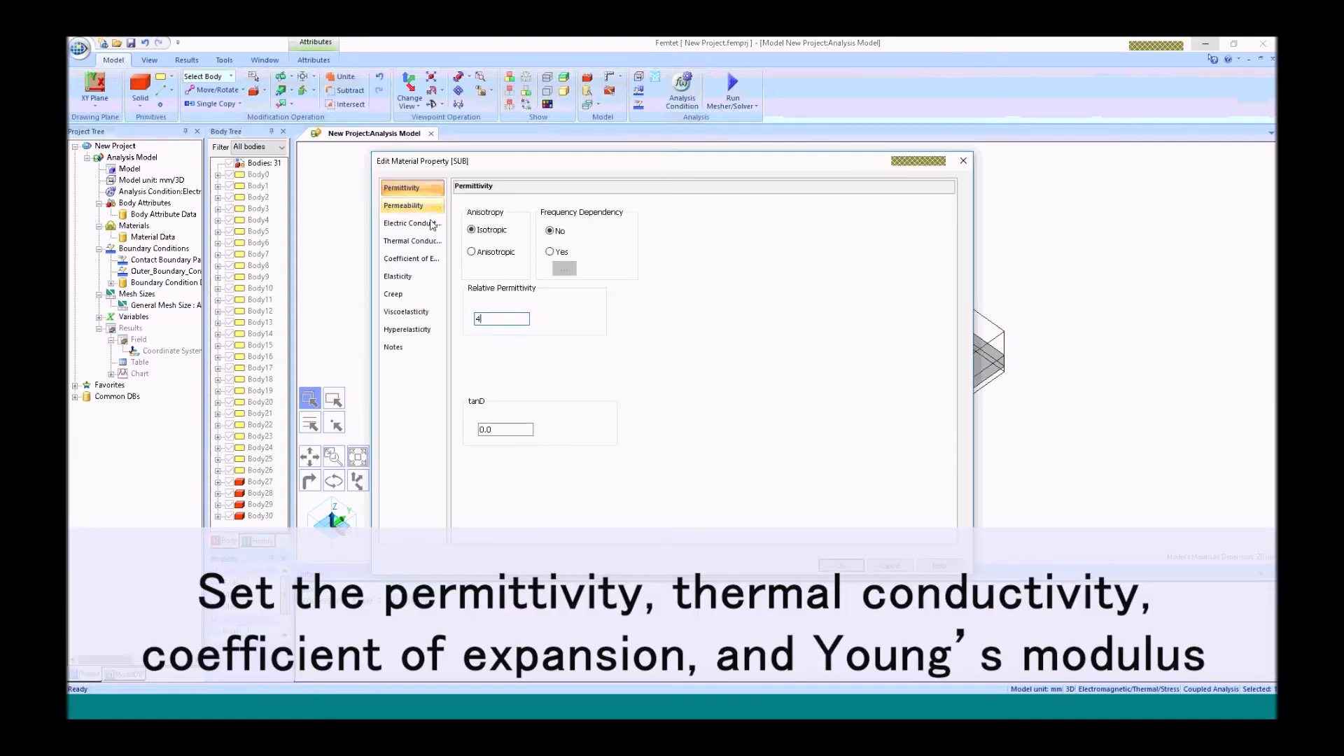
pyautogui.click(413, 241)
pyautogui.click(488, 308)
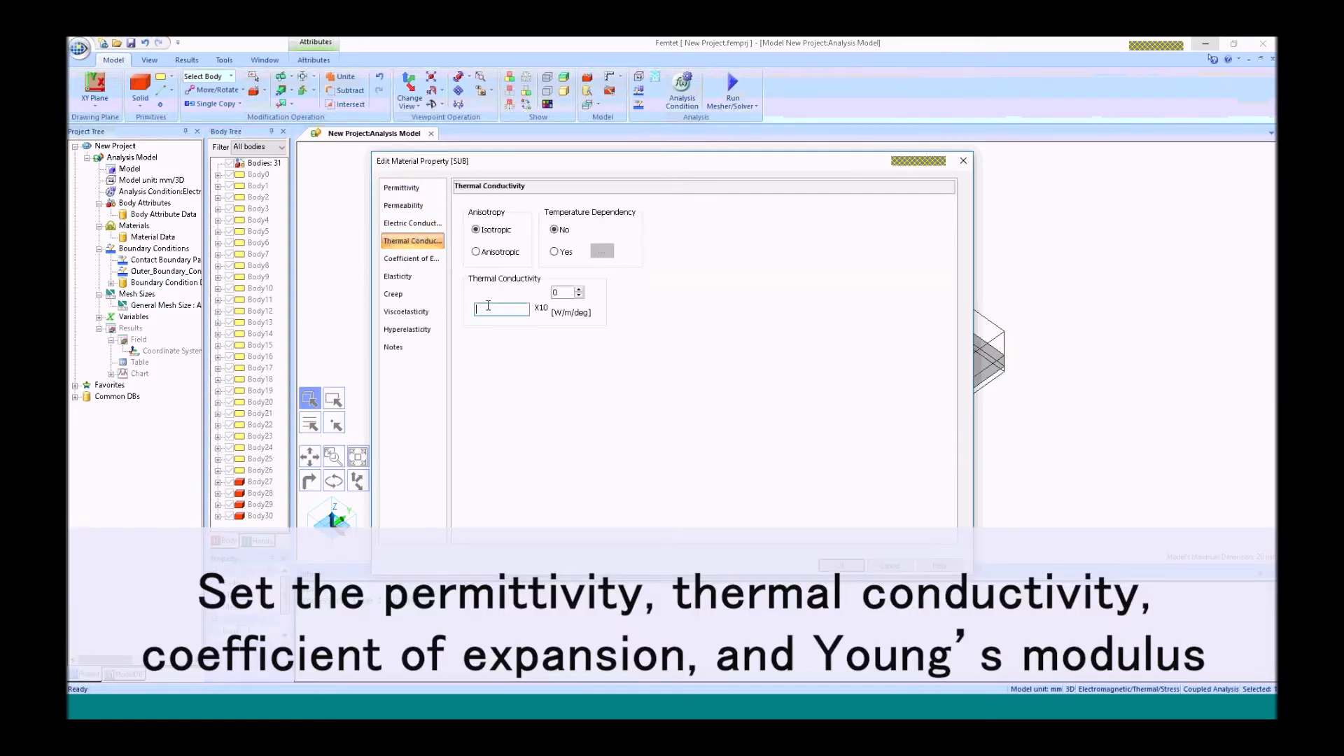
pyautogui.click(416, 259)
pyautogui.click(421, 280)
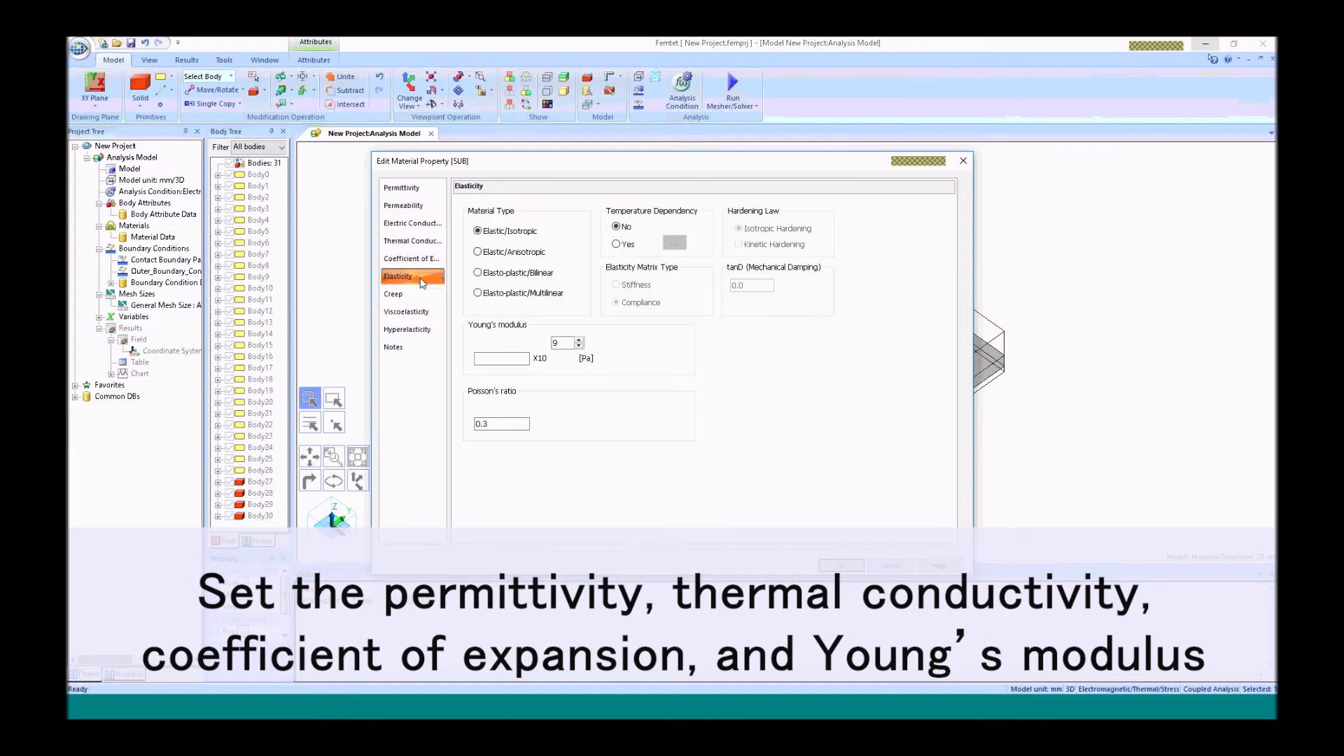
pyautogui.click(502, 358)
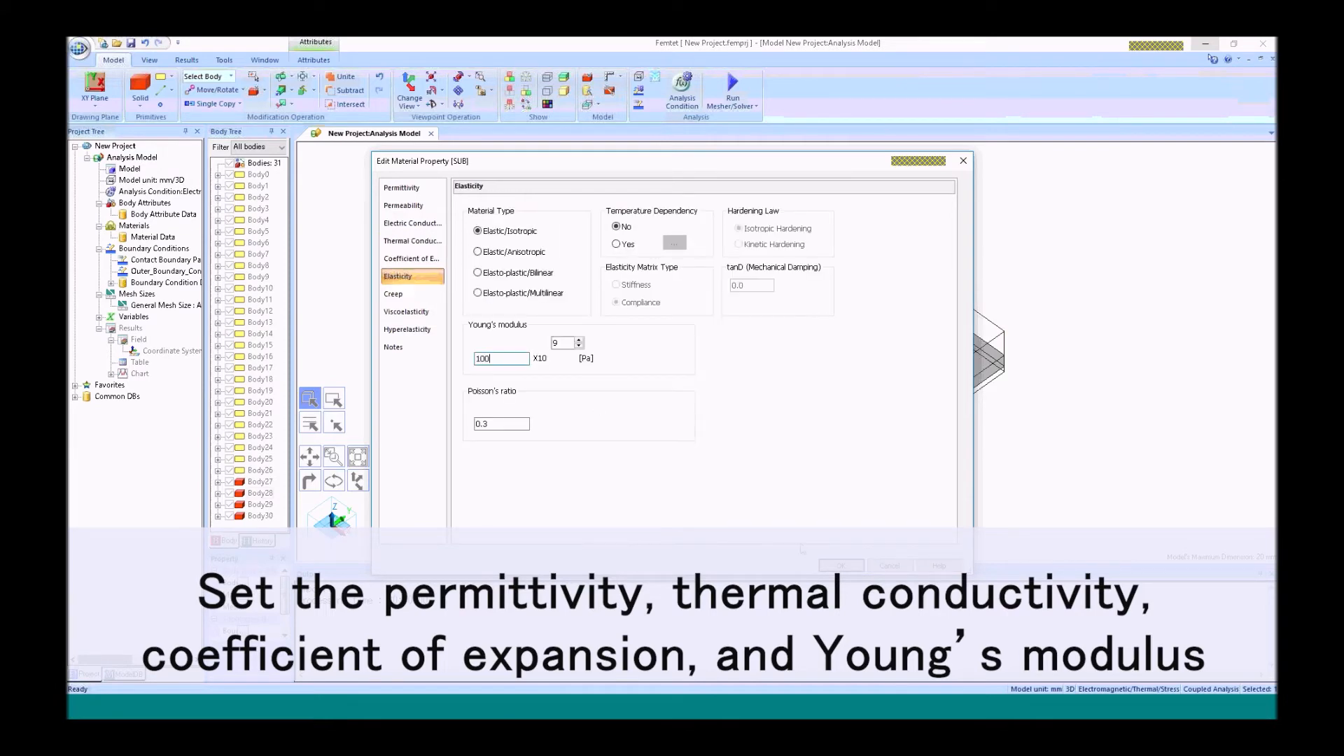
pyautogui.click(841, 565)
pyautogui.click(704, 479)
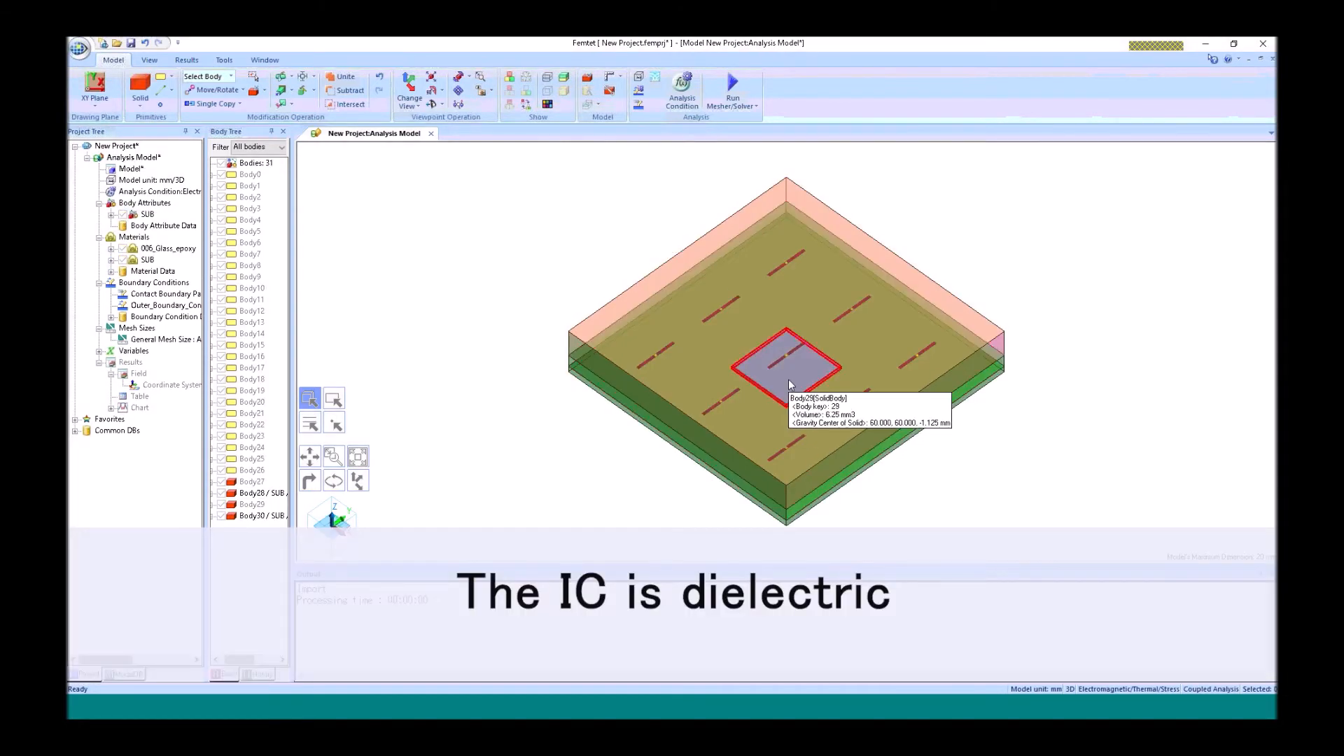
# Step: Assign body attribute IC and material 001_Alumina to the small central square body, with a heat amount of 0.2 W
pyautogui.rightClick(788, 379)
pyautogui.click(810, 390)
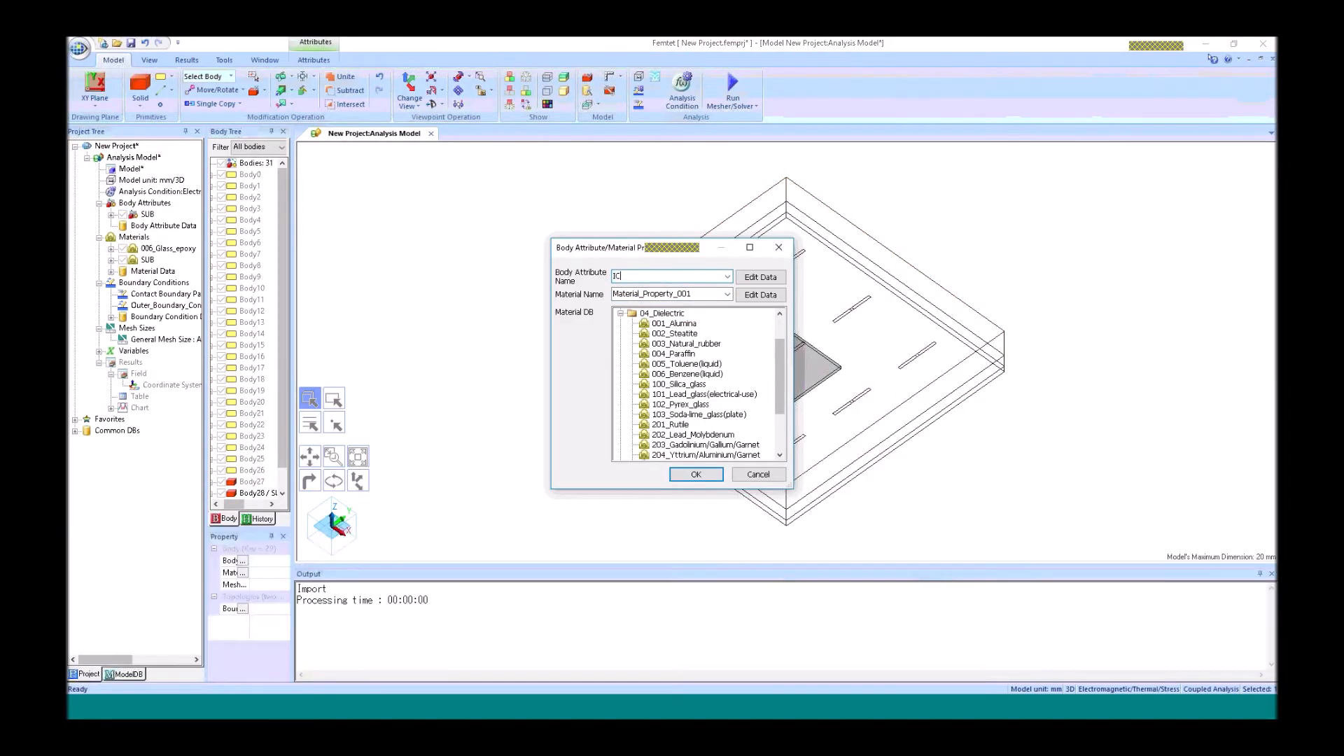
pyautogui.click(660, 326)
pyautogui.click(756, 280)
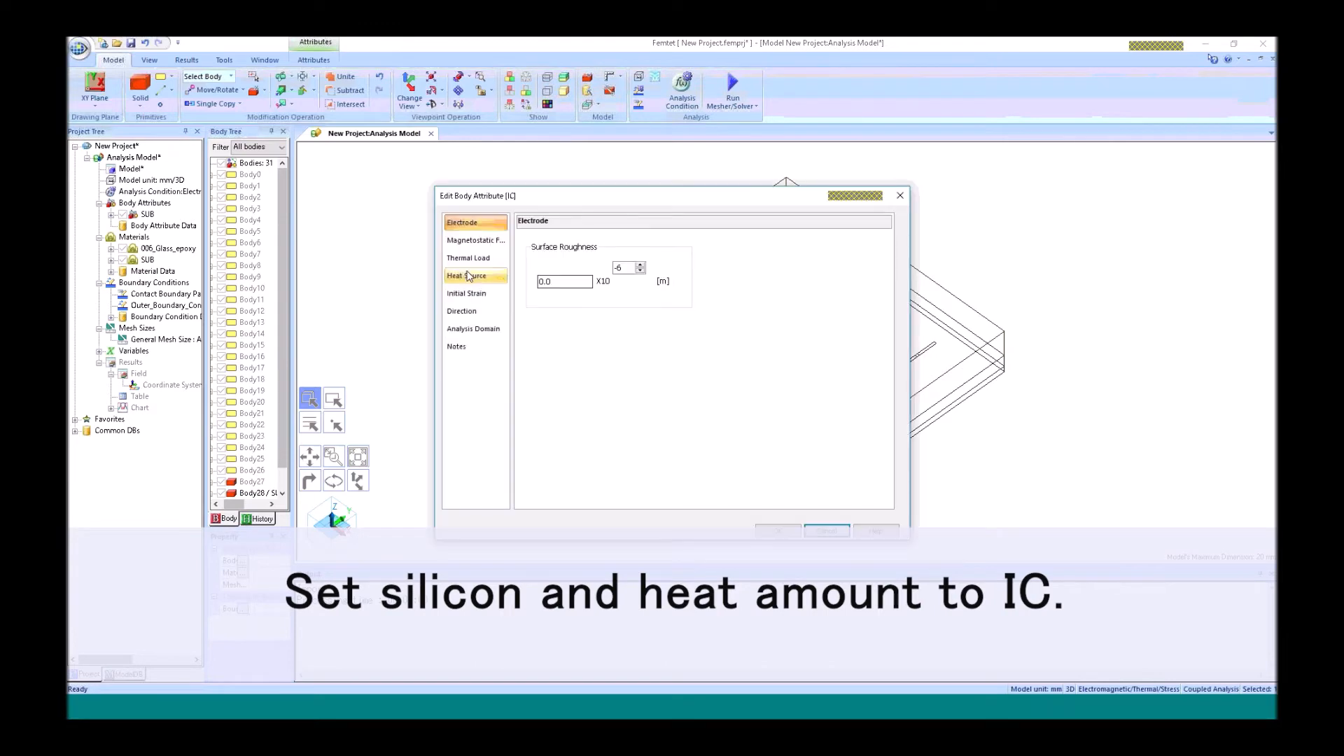
pyautogui.click(466, 275)
pyautogui.doubleClick(558, 346)
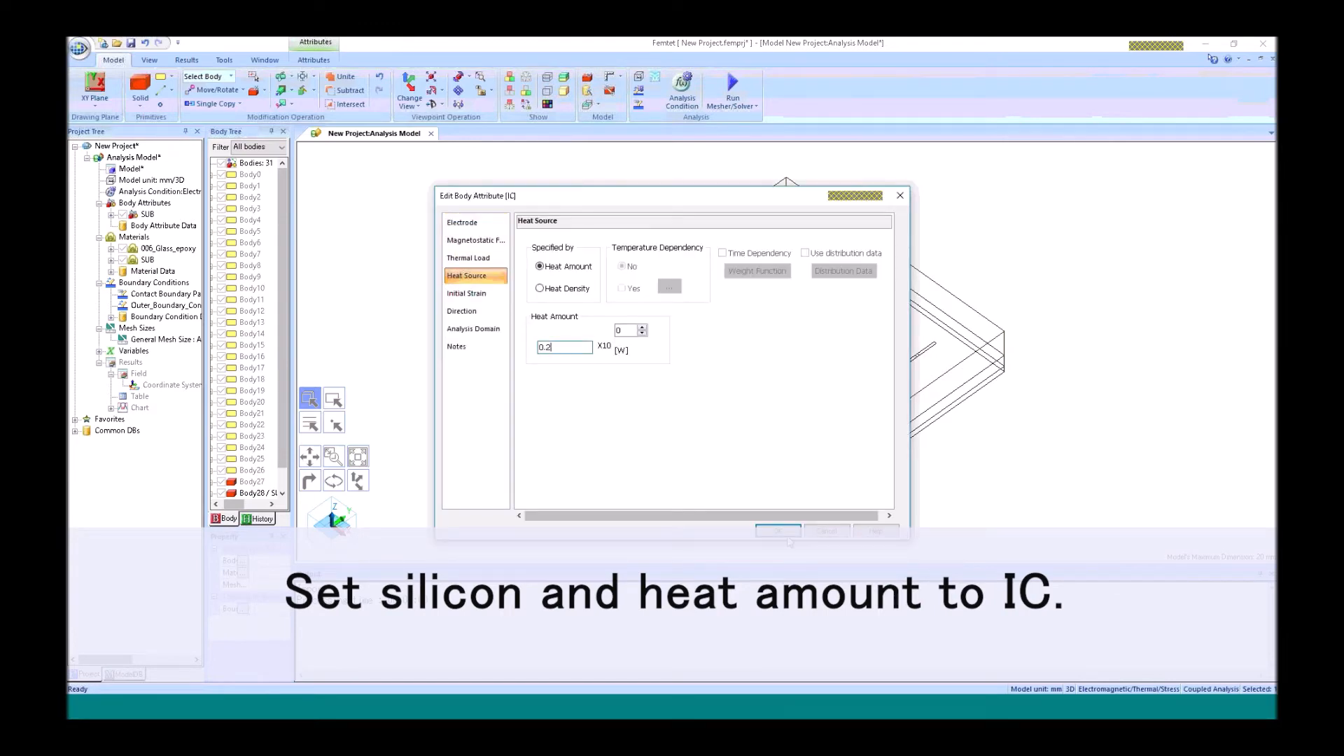
pyautogui.click(785, 535)
pyautogui.click(695, 472)
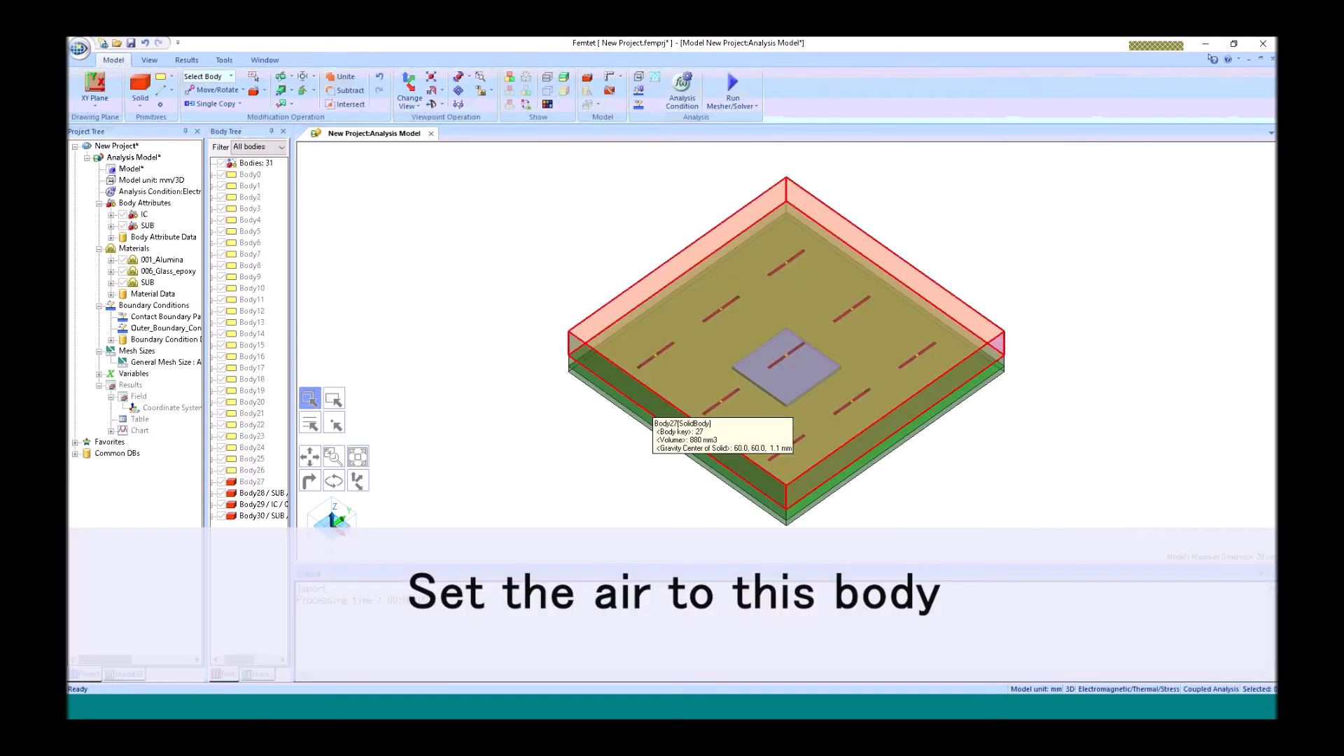
# Step: Assign body attribute Air and material 000_Air to the large body above the substrate
pyautogui.rightClick(611, 402)
pyautogui.click(658, 411)
pyautogui.write('Air')
pyautogui.click(665, 333)
pyautogui.click(760, 277)
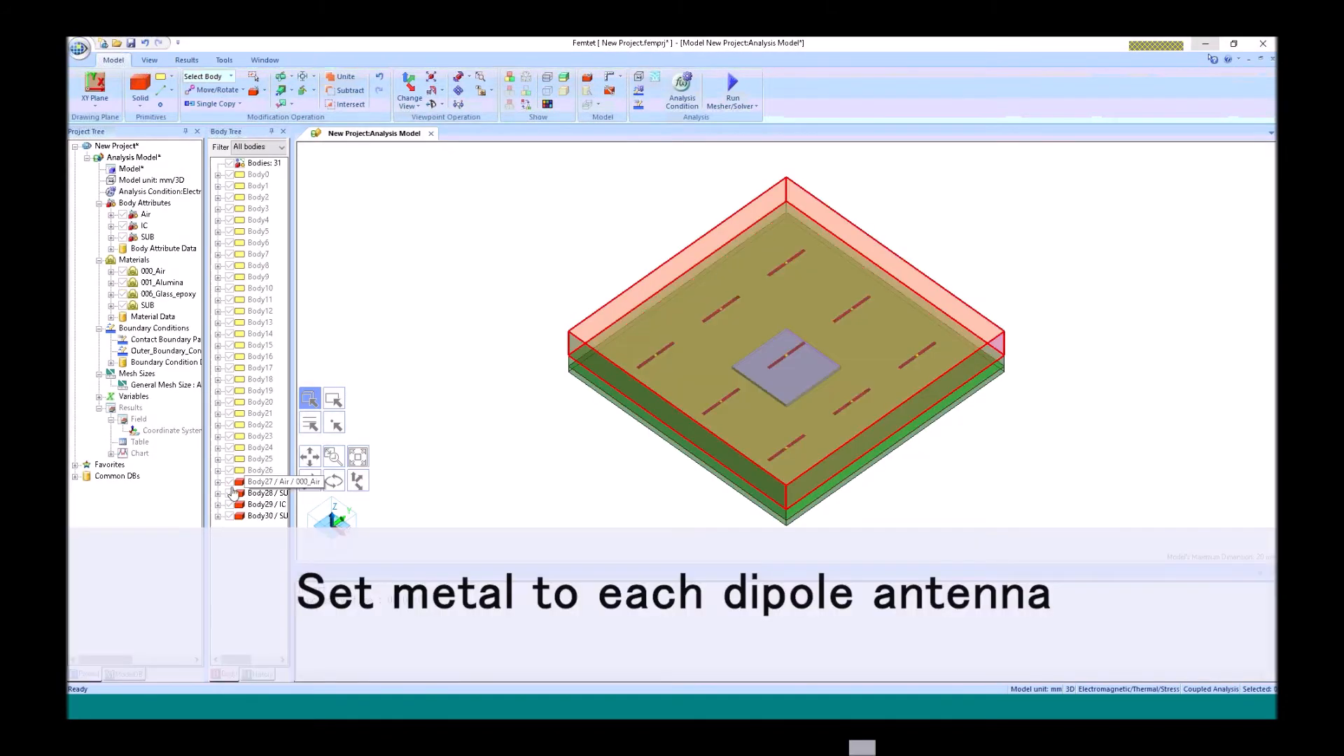
# Step: Hide the four solid bodies, Body27 to Body30, leaving only the antenna sheet bodies displayed
pyautogui.click(229, 481)
pyautogui.click(229, 493)
pyautogui.click(229, 504)
pyautogui.click(229, 516)
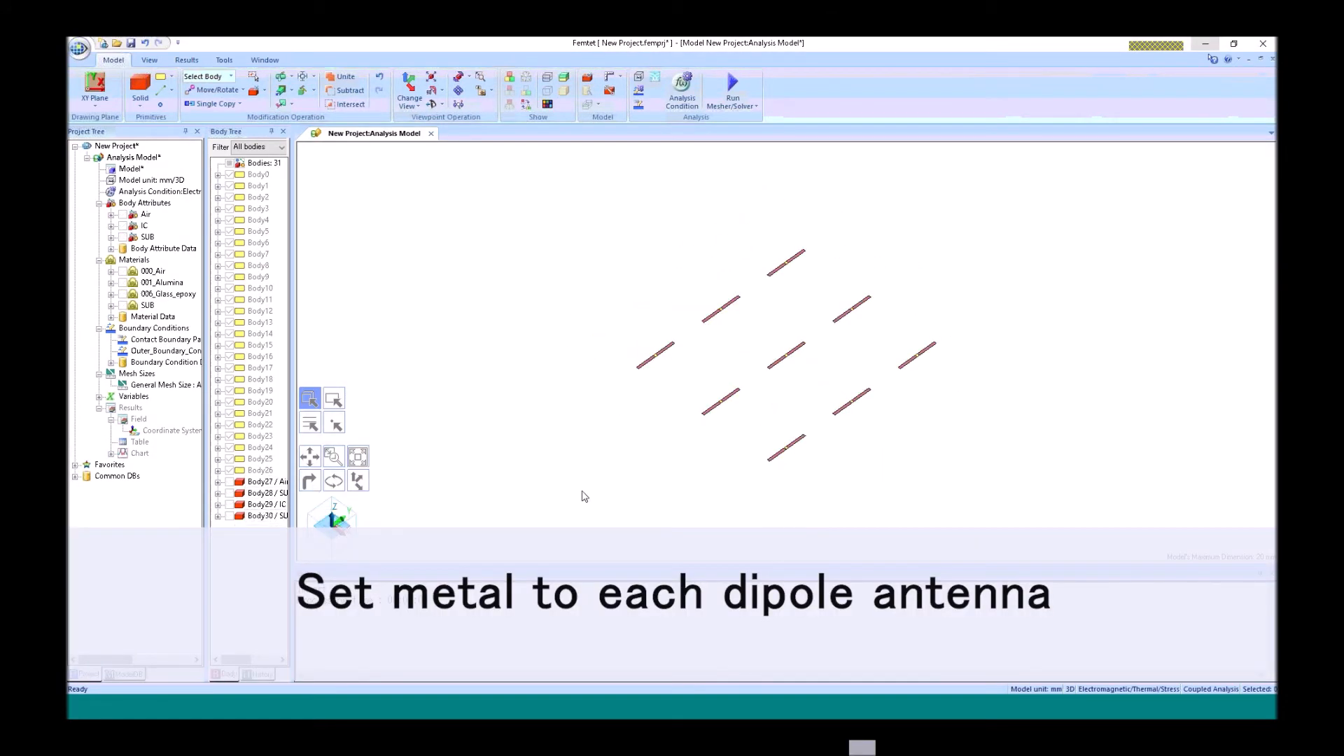
# Step: Assign body attribute dipole and material 008_Cu to both arms of all nine dipole antennas
pyautogui.click(646, 370)
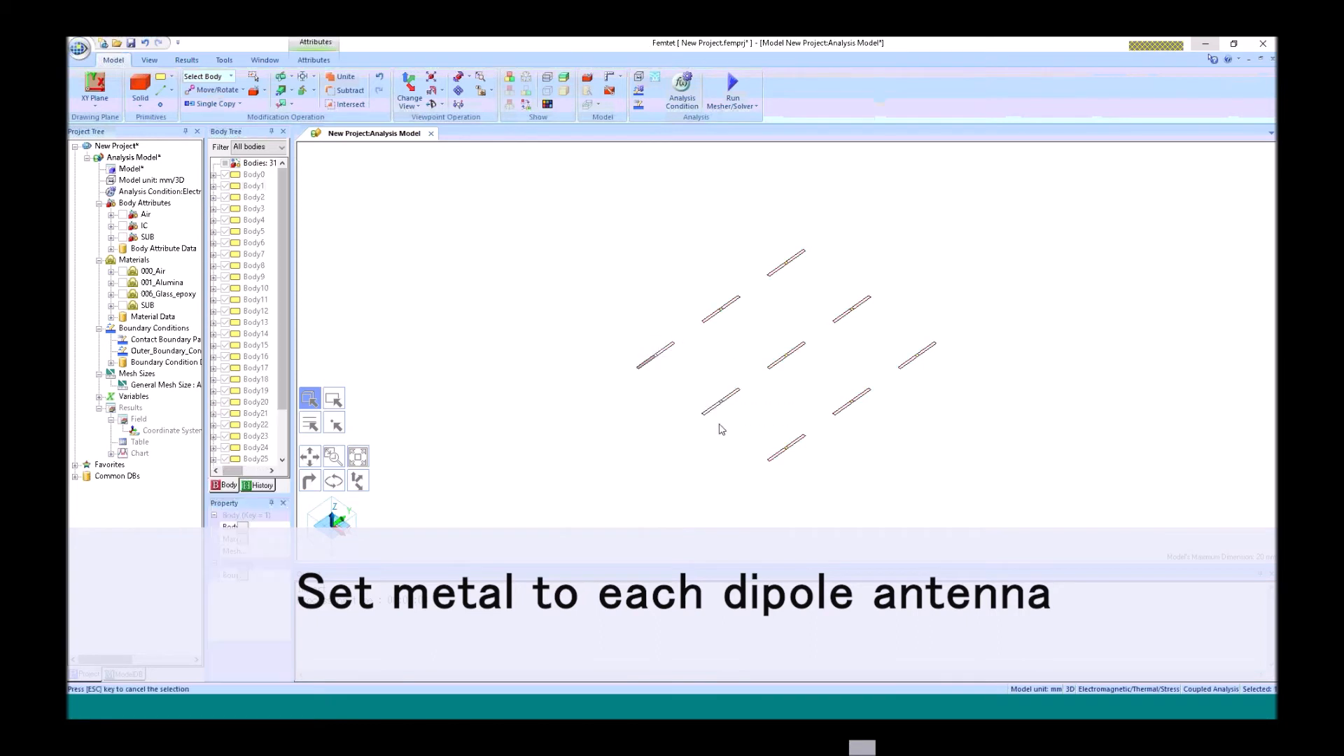
pyautogui.click(673, 346)
pyautogui.click(733, 394)
pyautogui.click(795, 443)
pyautogui.click(713, 316)
pyautogui.click(771, 366)
pyautogui.click(836, 412)
pyautogui.click(736, 299)
pyautogui.click(798, 348)
pyautogui.click(861, 398)
pyautogui.click(776, 269)
pyautogui.click(842, 315)
pyautogui.click(908, 363)
pyautogui.click(799, 254)
pyautogui.click(861, 302)
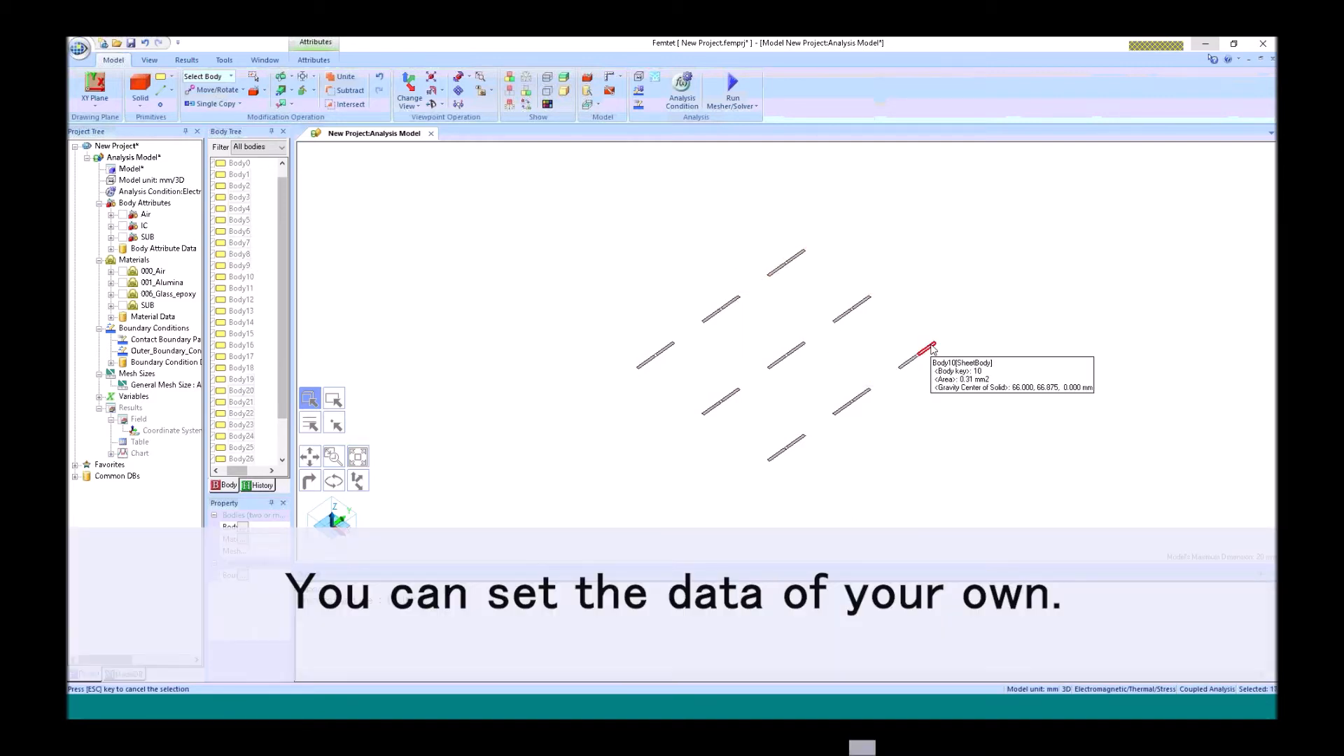
pyautogui.rightClick(933, 351)
pyautogui.click(938, 330)
pyautogui.write('dipole')
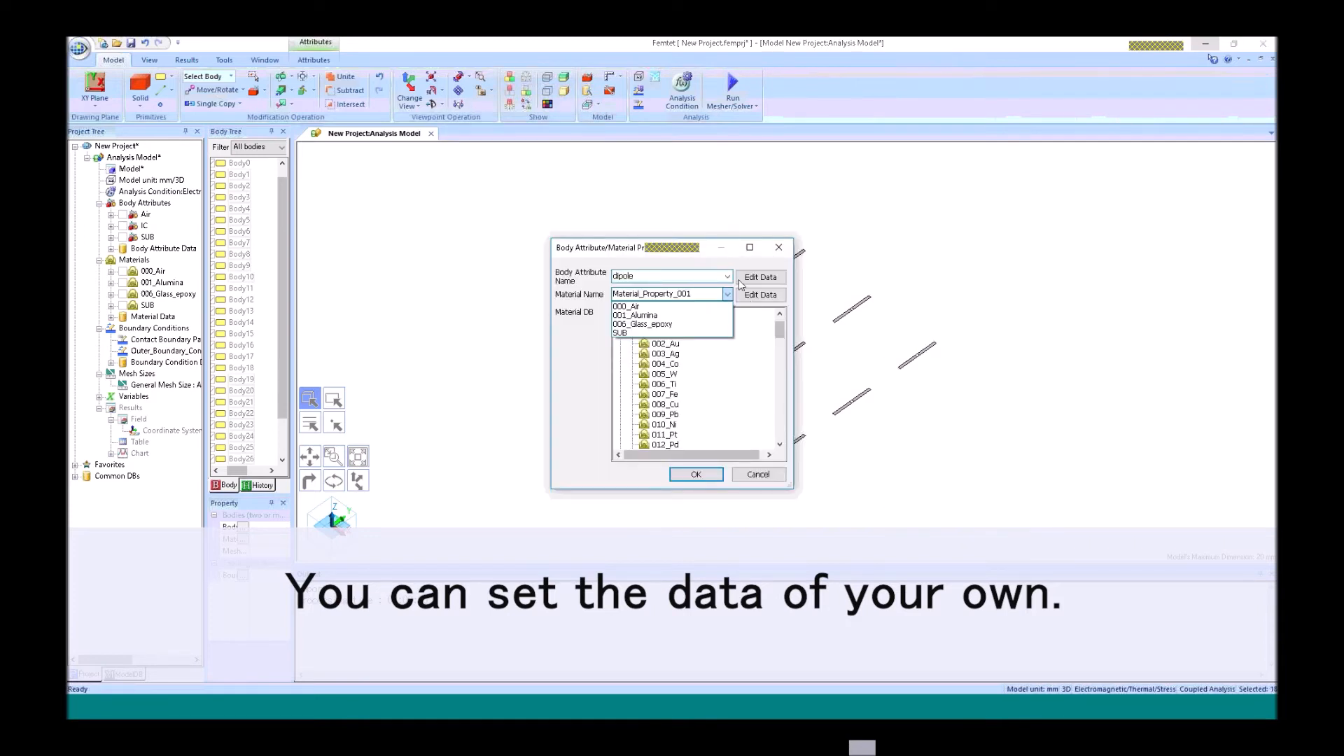
pyautogui.click(783, 338)
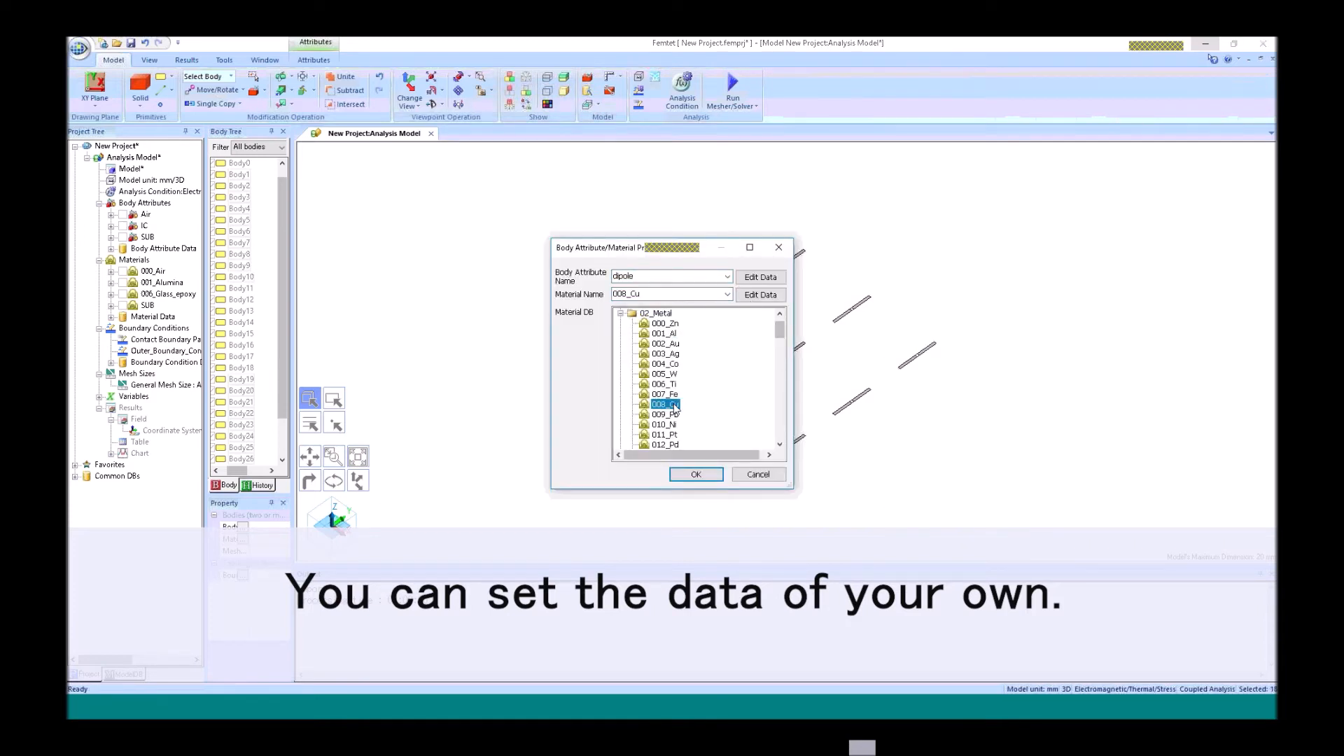
pyautogui.click(696, 474)
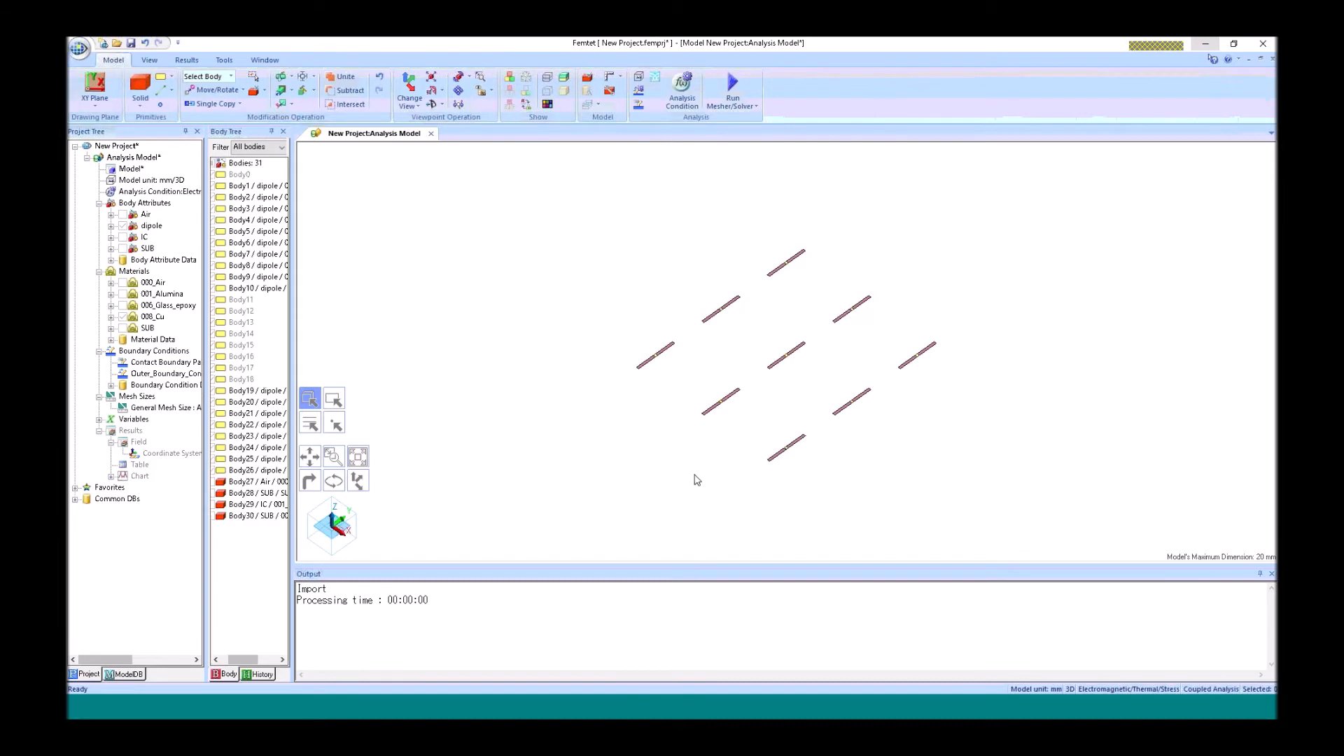
# Step: Add a boundary condition named port1 to the small gap sheet between the arms of the rearmost dipole
pyautogui.click(334, 456)
pyautogui.moveTo(756, 233); pyautogui.dragTo(815, 289)
pyautogui.click(786, 362)
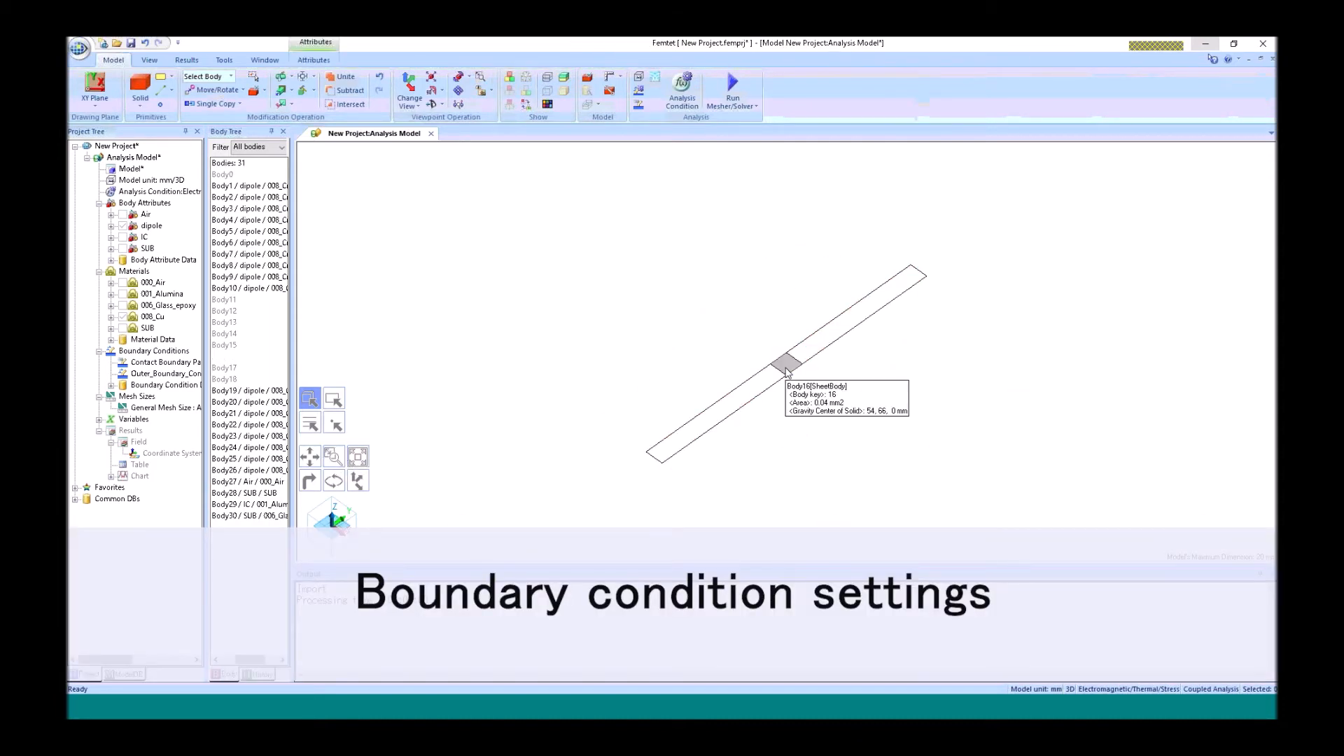
pyautogui.rightClick(786, 365)
pyautogui.click(834, 390)
pyautogui.write('port1')
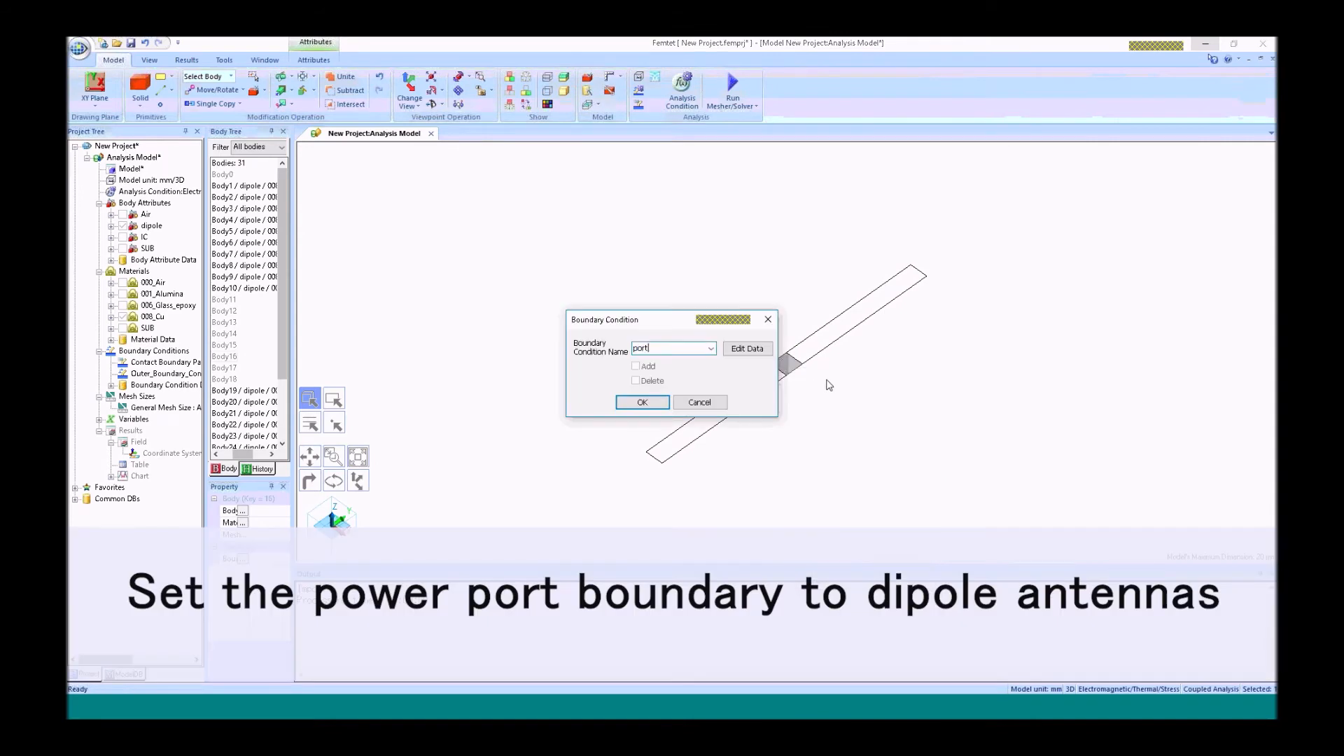
# Step: Define port1 as an electric Port with an integral path across the gap and a specified 50 ohm reference impedance
pyautogui.click(757, 354)
pyautogui.click(583, 242)
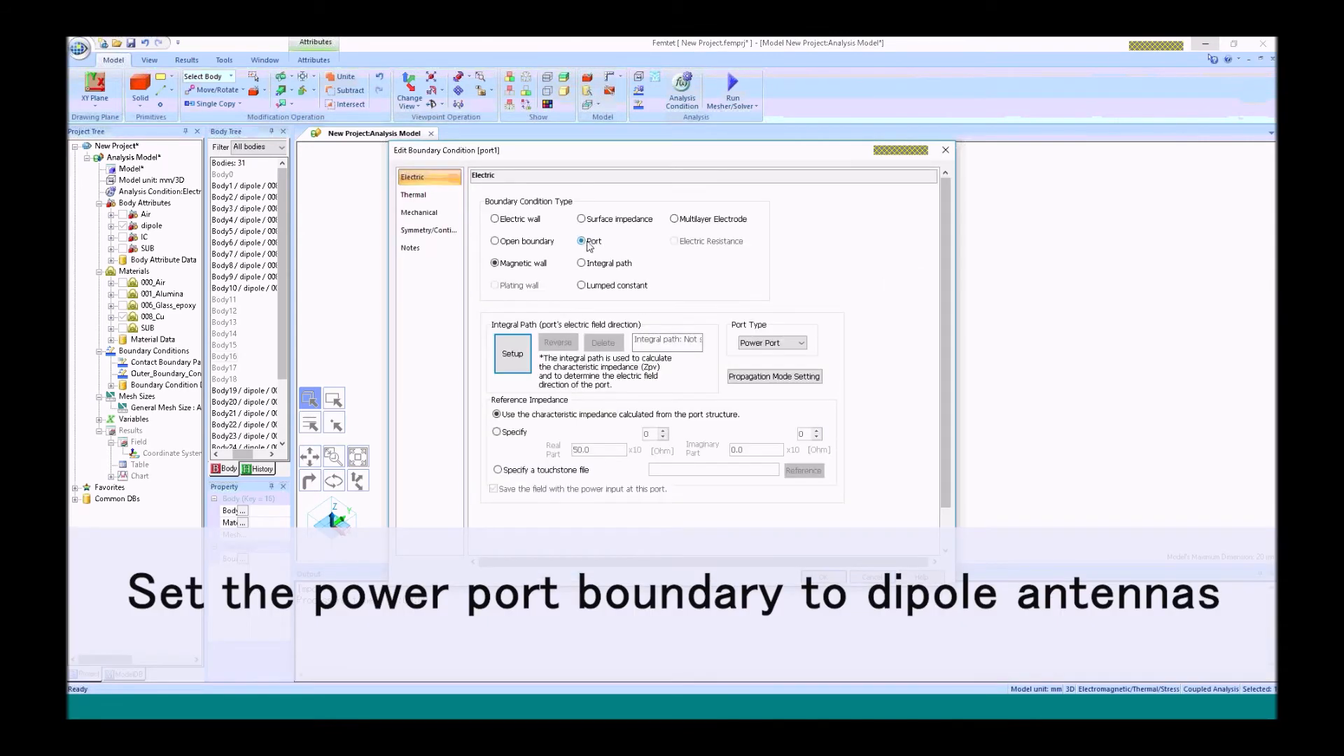
pyautogui.click(515, 355)
pyautogui.click(779, 369)
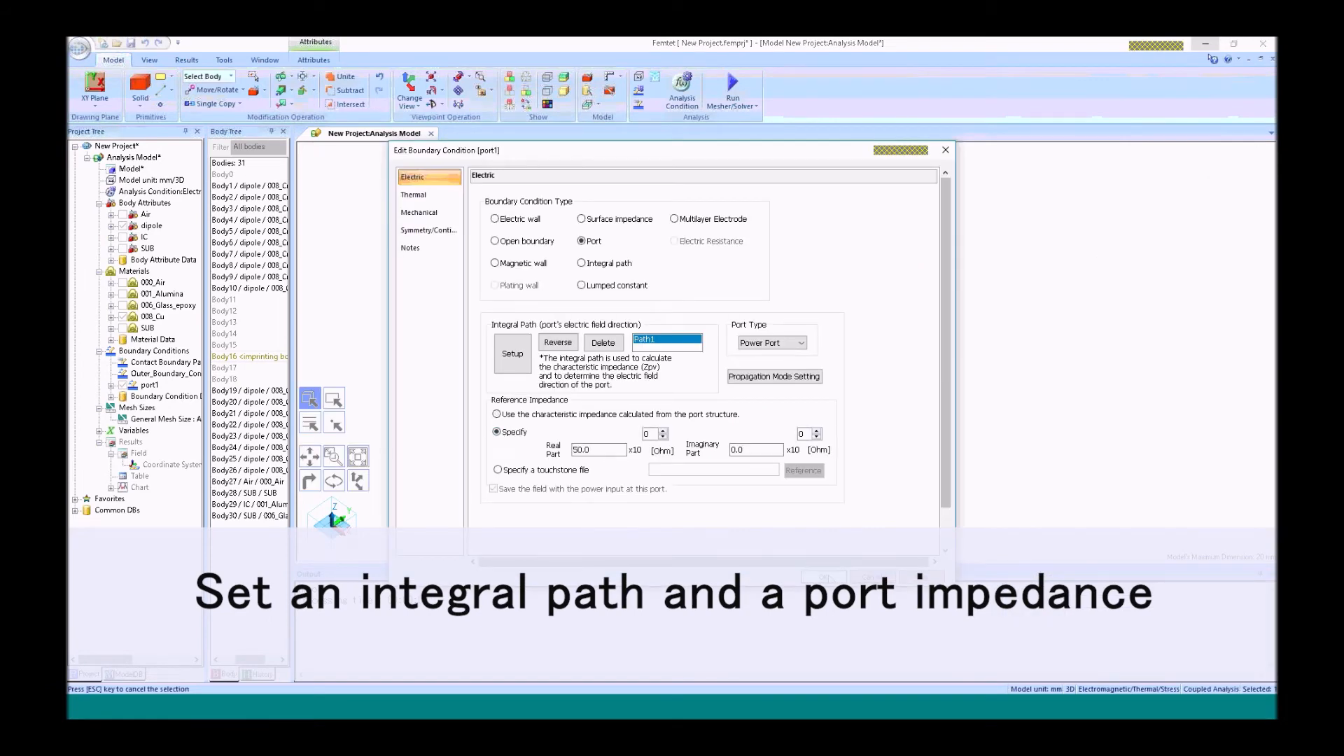
pyautogui.click(824, 577)
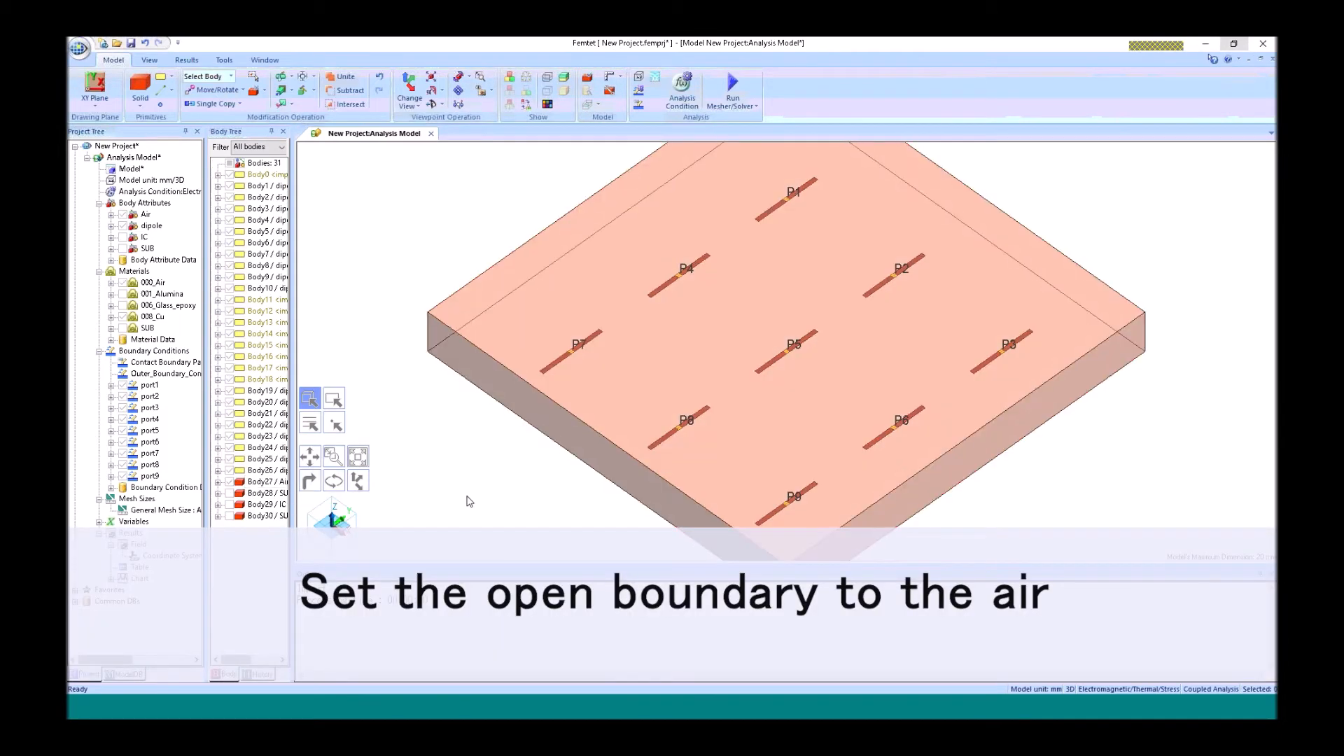
# Step: Apply an Open boundary condition named open to the top and side faces of the air body
pyautogui.click(334, 399)
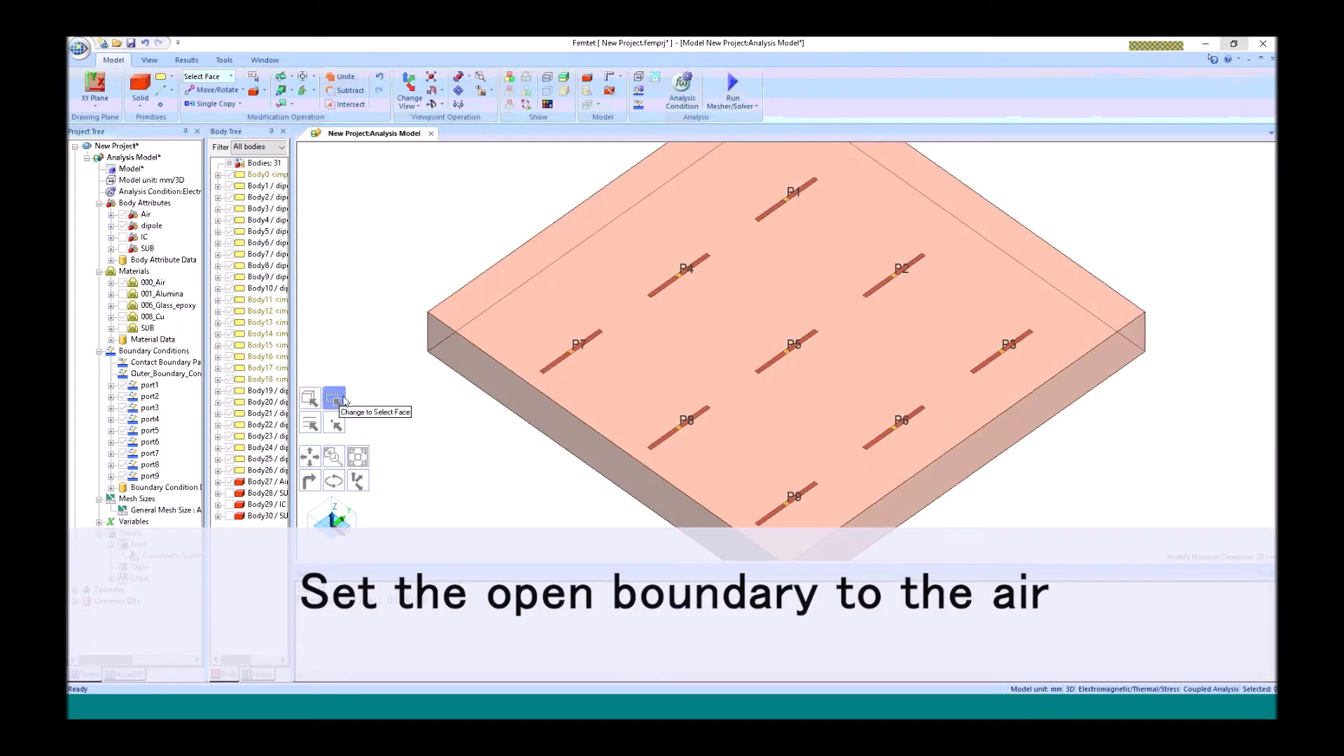
pyautogui.click(534, 418)
pyautogui.keyDown('ctrl'); pyautogui.click(615, 352); pyautogui.keyUp('ctrl')
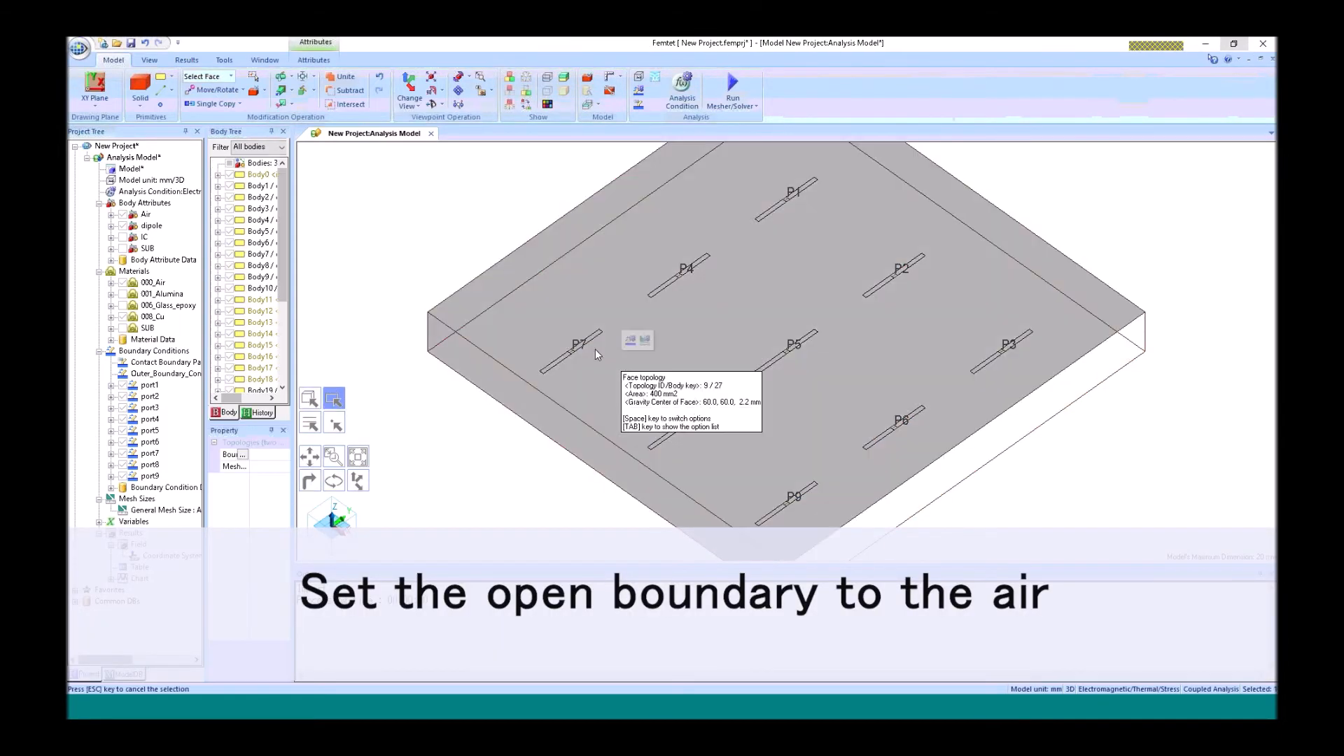
pyautogui.keyDown('ctrl'); pyautogui.click(514, 272); pyautogui.keyUp('ctrl')
pyautogui.keyDown('ctrl'); pyautogui.click(1014, 210); pyautogui.keyUp('ctrl')
pyautogui.keyDown('ctrl'); pyautogui.click(1023, 415); pyautogui.keyUp('ctrl')
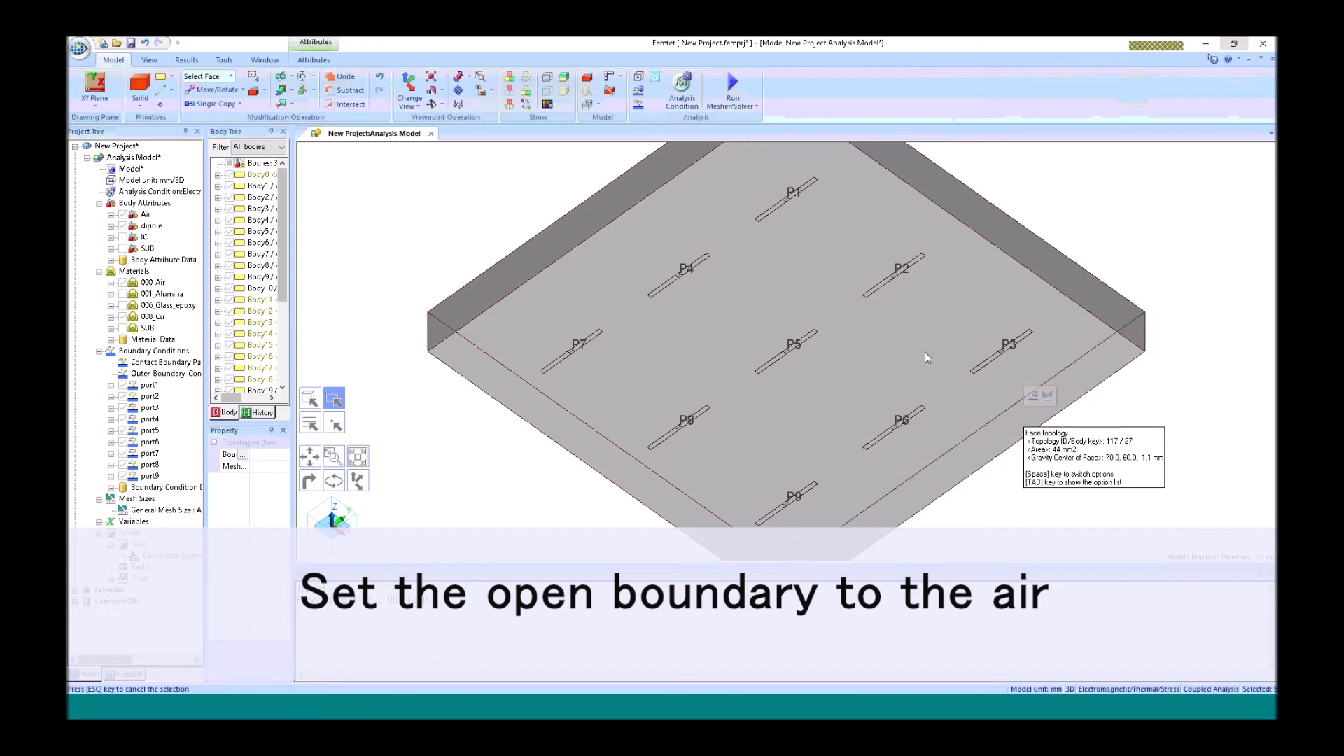
pyautogui.rightClick(924, 353)
pyautogui.click(935, 346)
pyautogui.write('open')
pyautogui.click(747, 348)
pyautogui.click(496, 241)
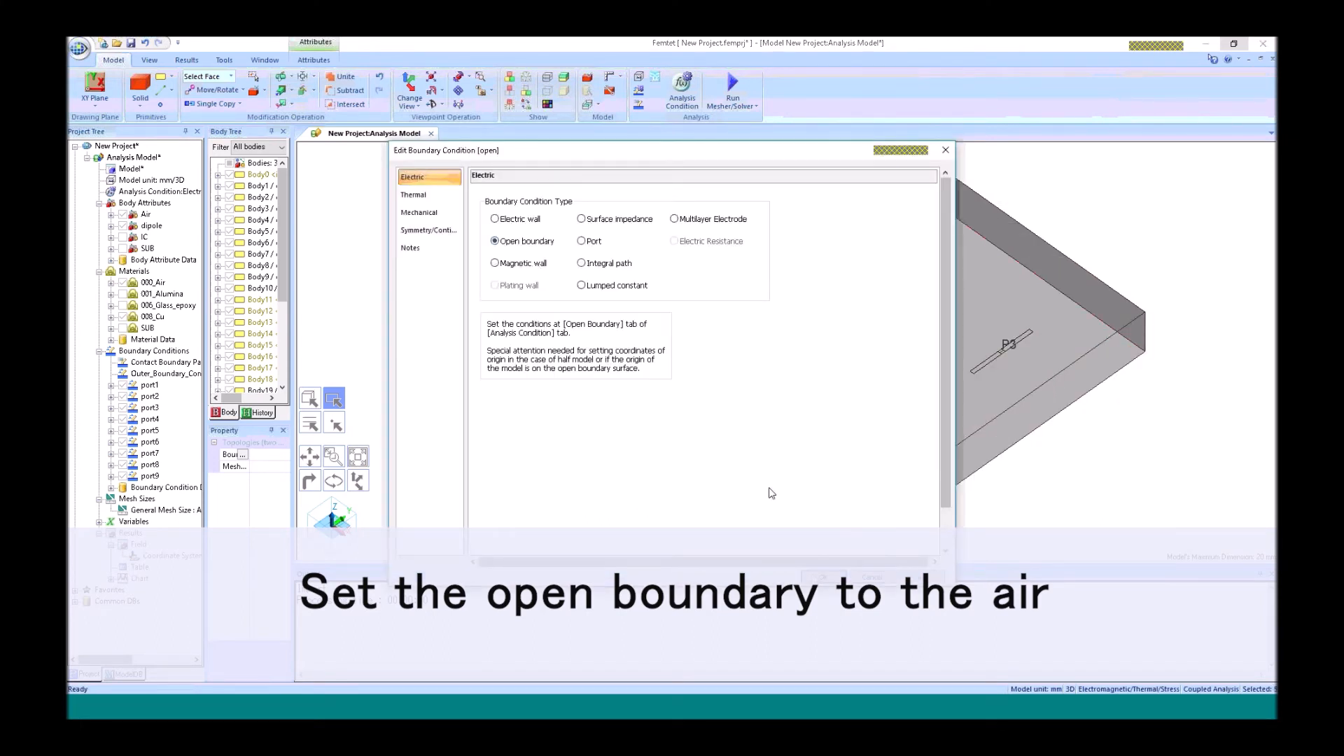
pyautogui.click(823, 578)
pyautogui.click(642, 403)
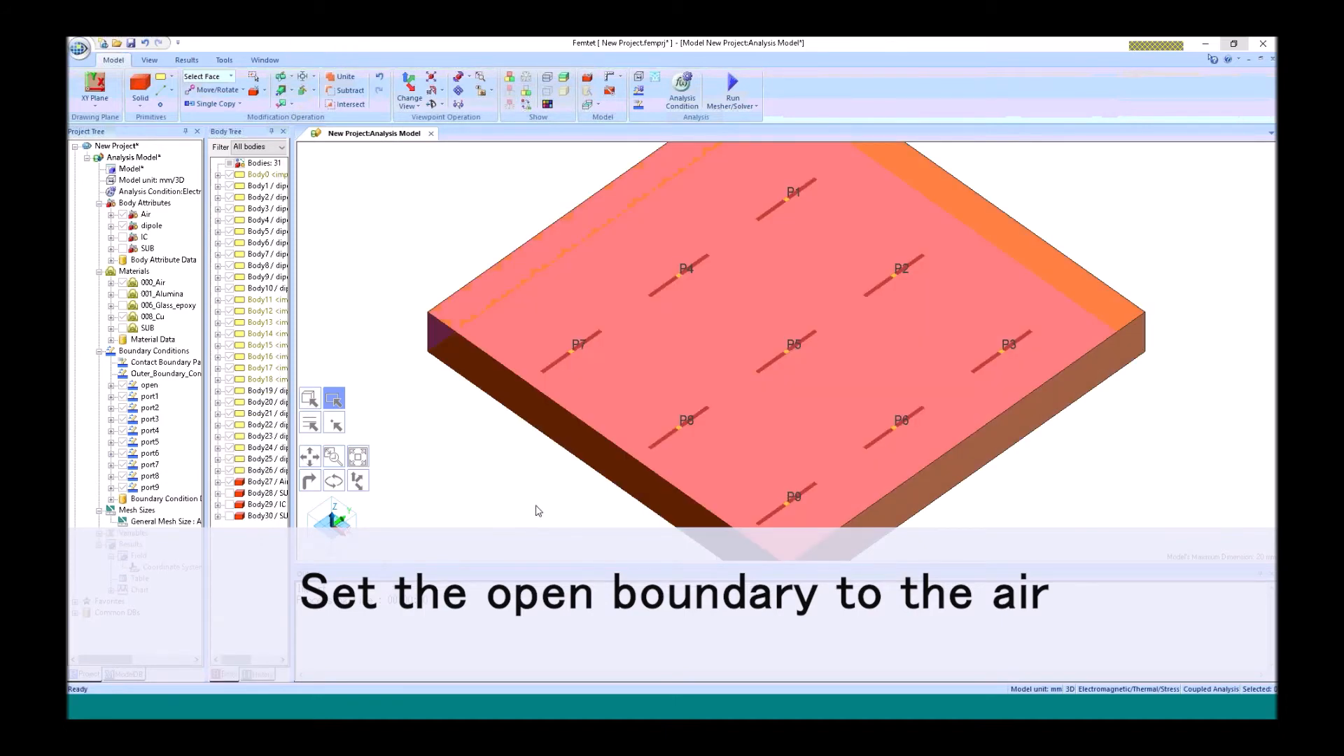
# Step: Set the outer boundary's thermal condition to Heat Transfer/Ambient Radiation with automatically calculated natural convection
pyautogui.doubleClick(162, 376)
pyautogui.click(413, 194)
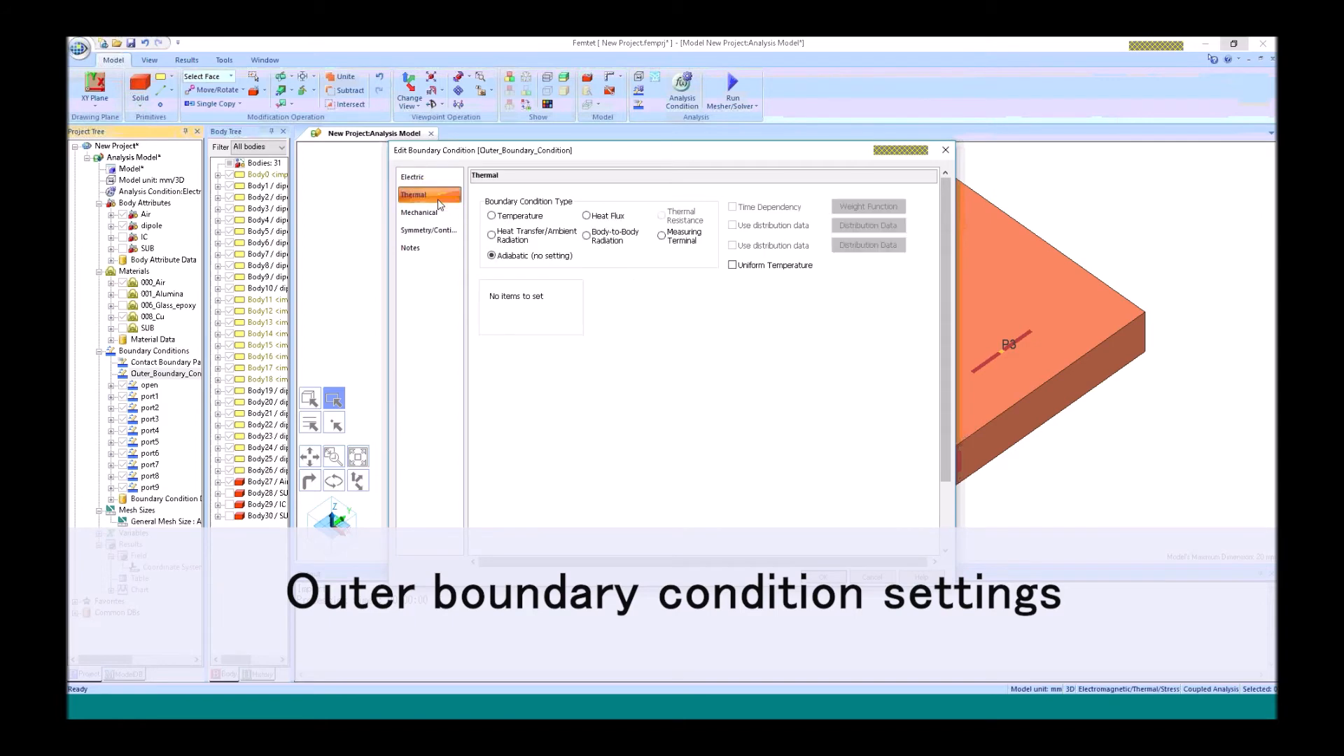
pyautogui.click(492, 235)
pyautogui.click(491, 439)
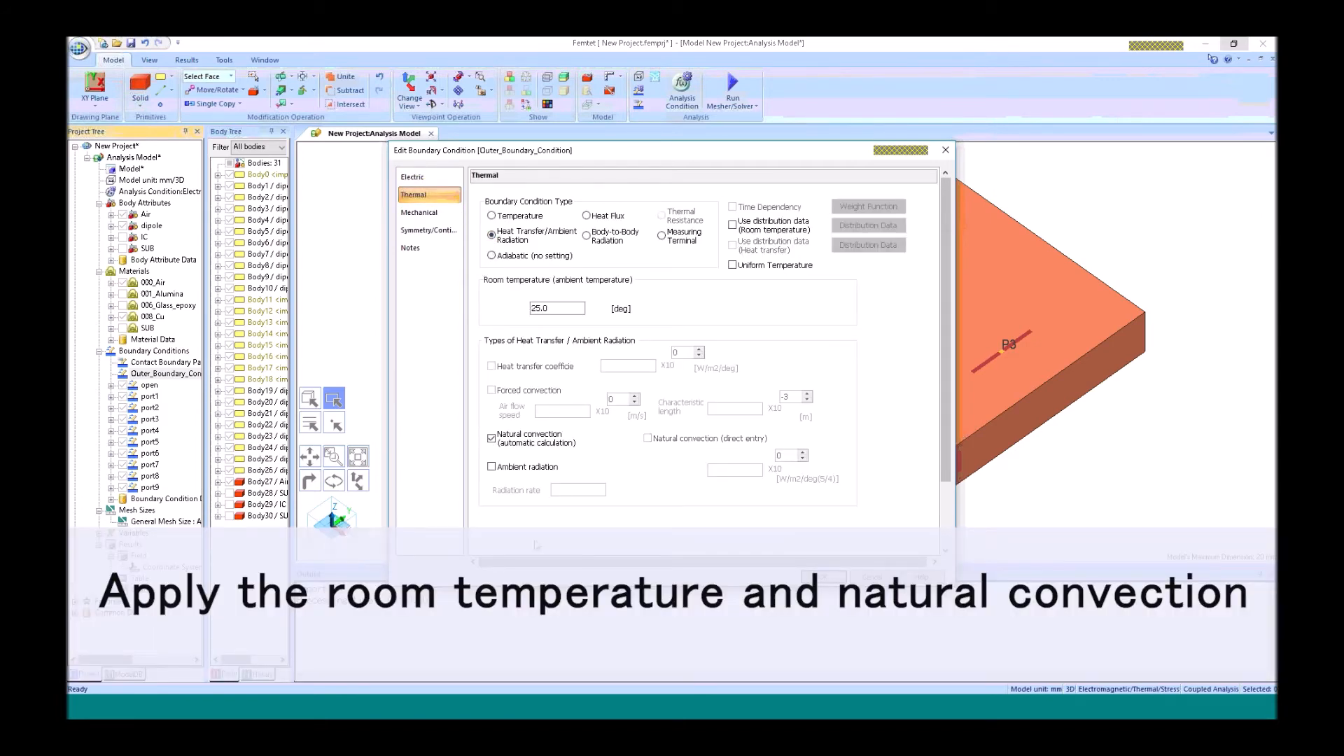
pyautogui.click(825, 579)
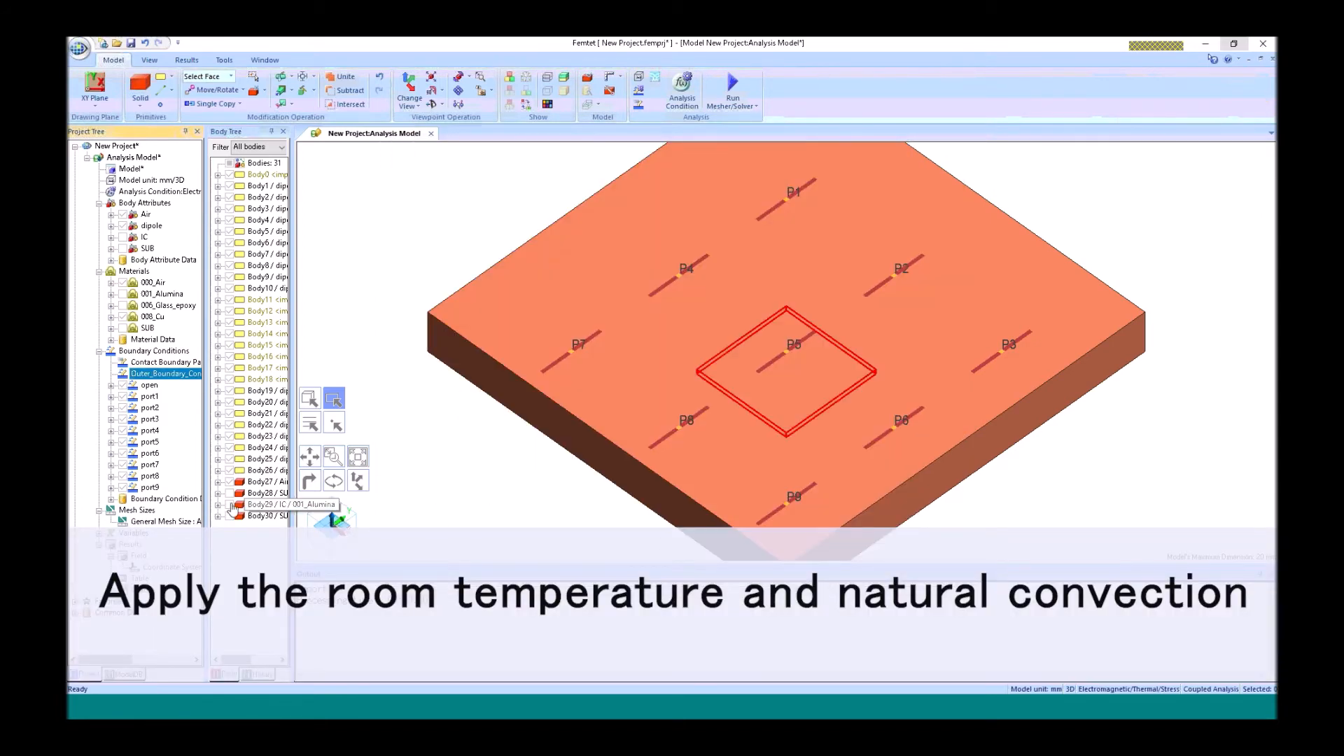
# Step: Set the field superposition magnitude to 1 for the dipole feeding ports
pyautogui.click(357, 457)
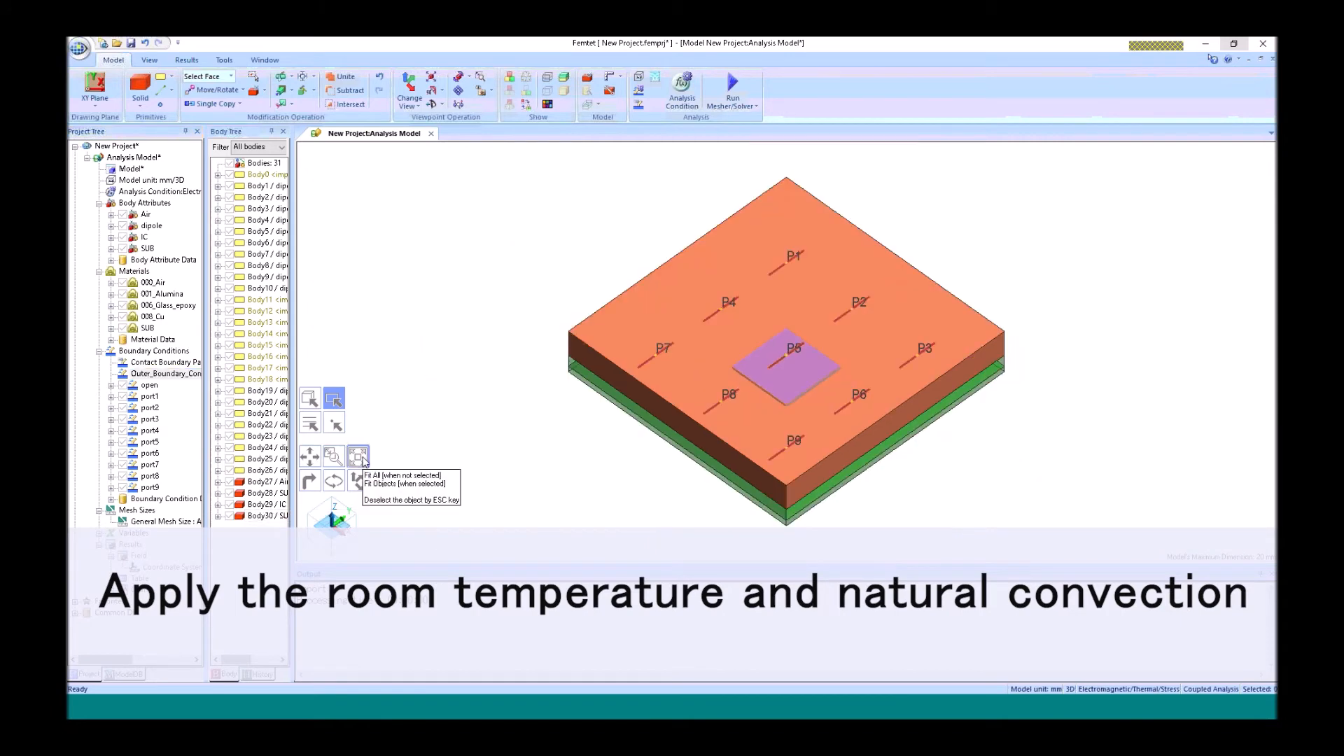
pyautogui.click(655, 77)
pyautogui.click(693, 133)
pyautogui.click(662, 339)
pyautogui.press('BackSpace')
pyautogui.press('BackSpace')
pyautogui.press('BackSpace')
pyautogui.write('1')
pyautogui.click(662, 349)
pyautogui.press('BackSpace')
pyautogui.press('BackSpace')
pyautogui.press('BackSpace')
pyautogui.write('1')
pyautogui.click(662, 359)
pyautogui.write('1')
pyautogui.click(662, 368)
pyautogui.press('BackSpace')
pyautogui.press('BackSpace')
pyautogui.press('BackSpace')
pyautogui.write('1')
pyautogui.click(658, 377)
pyautogui.press('Down')
pyautogui.write('1')
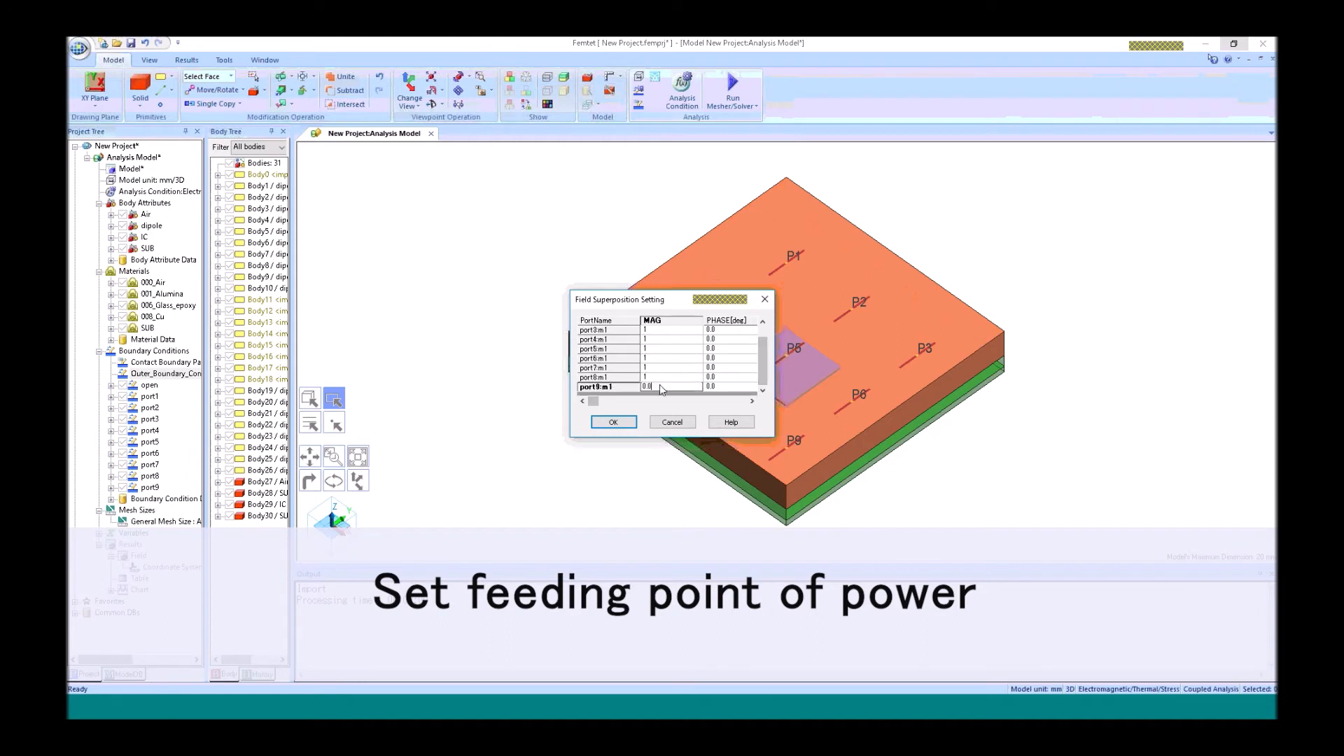
pyautogui.click(613, 423)
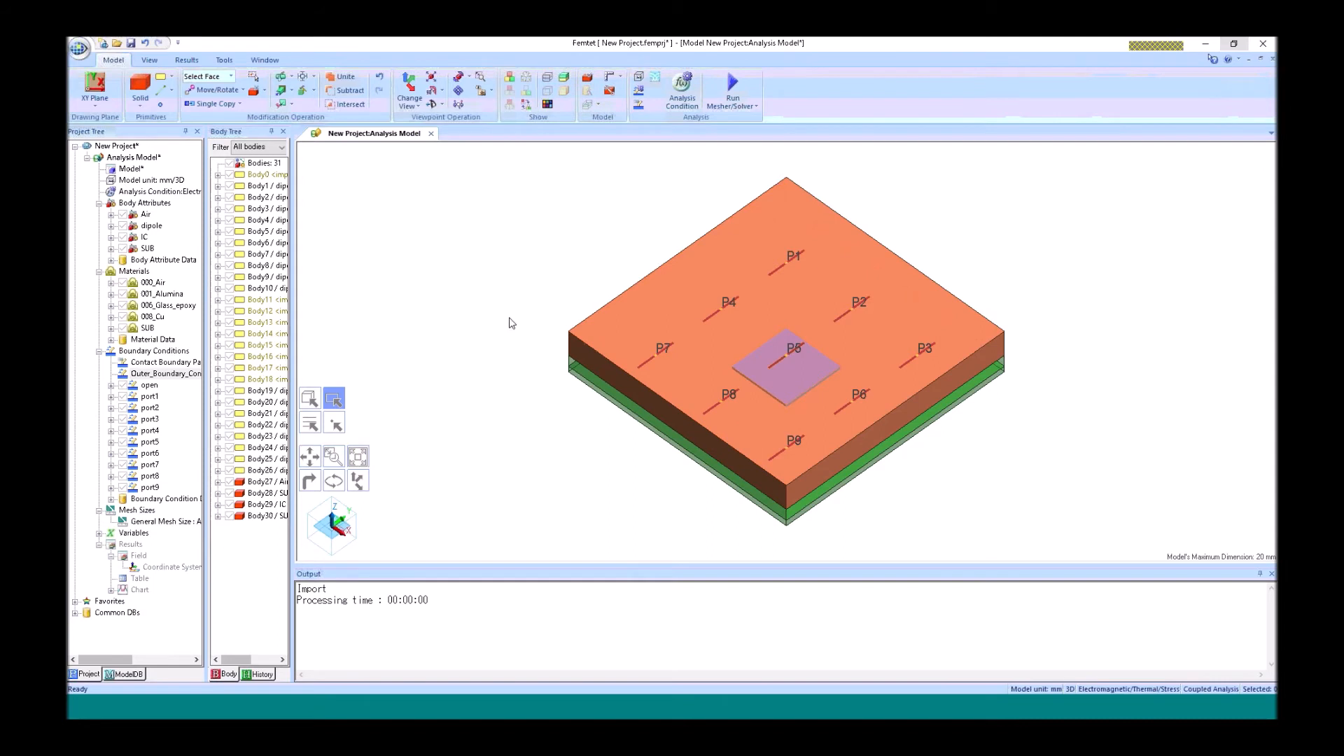
# Step: Run the mesher and solver on the coupled analysis and show the field results
pyautogui.click(734, 80)
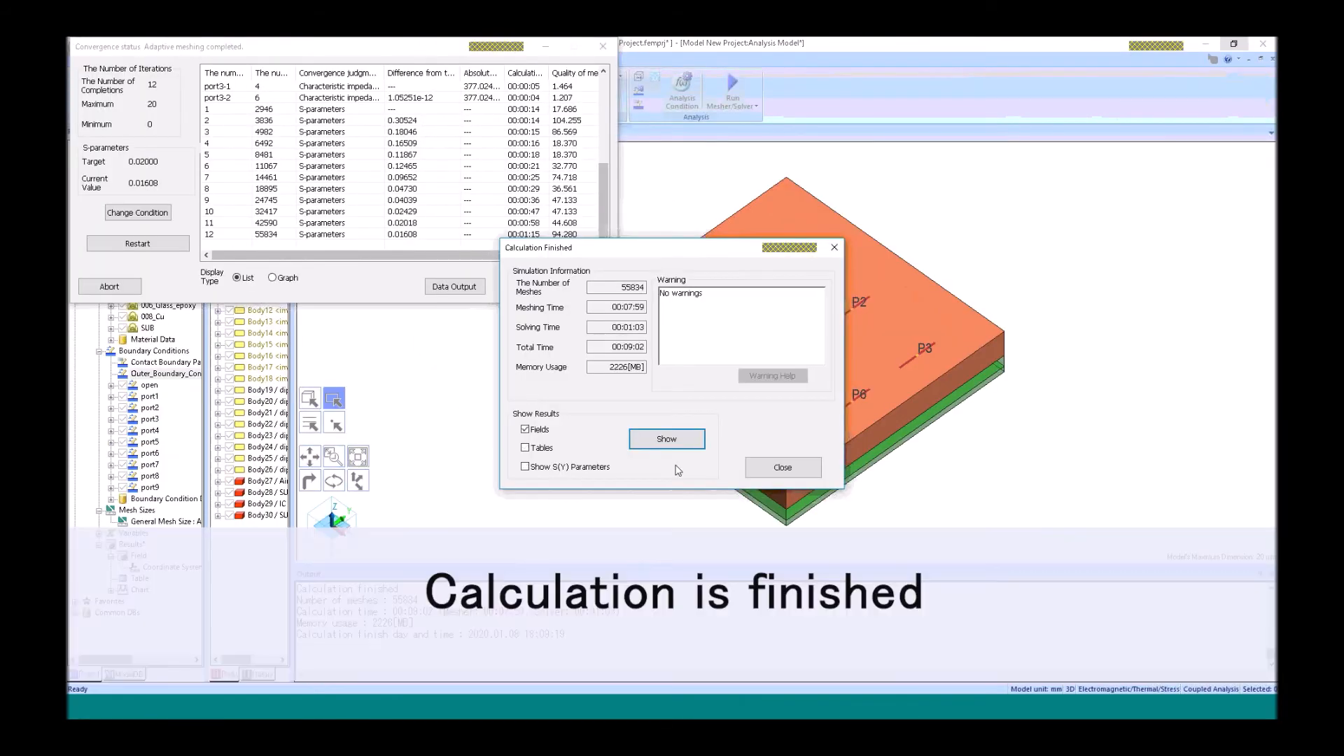
pyautogui.click(666, 440)
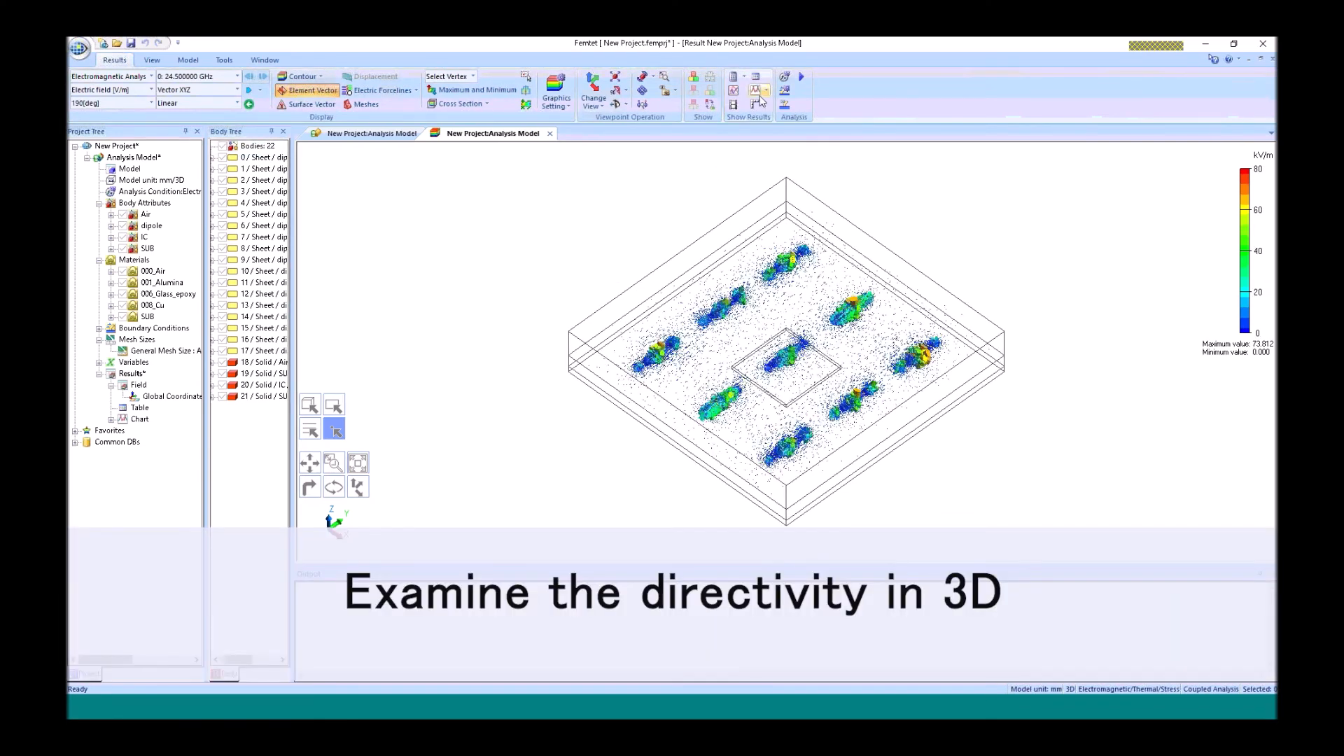
# Step: Display the antenna array's 3D directivity and examine its shape from different angles
pyautogui.click(761, 96)
pyautogui.click(770, 175)
pyautogui.moveTo(634, 434); pyautogui.dragTo(415, 462, button='middle')
pyautogui.click(358, 492)
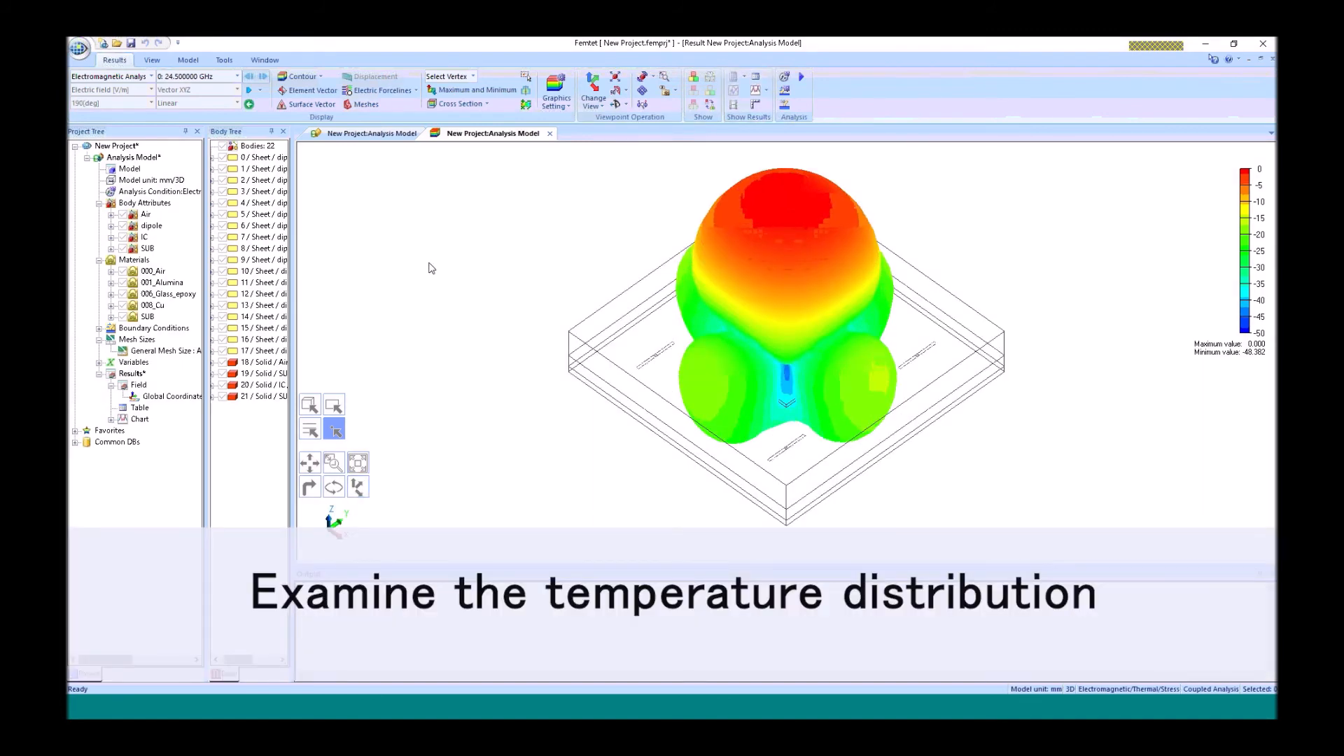
# Step: Display the Thermal Analysis temperature distribution as a contour on the model
pyautogui.click(149, 78)
pyautogui.click(126, 92)
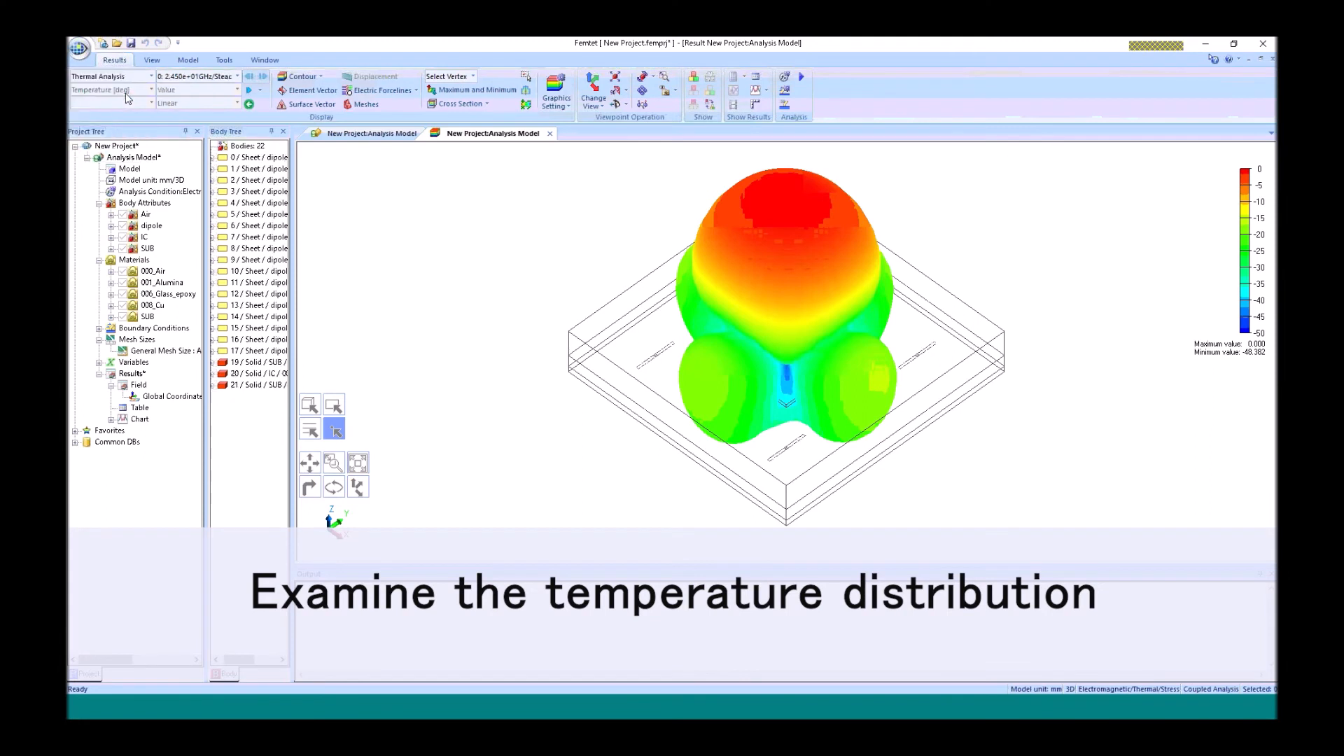
pyautogui.click(298, 78)
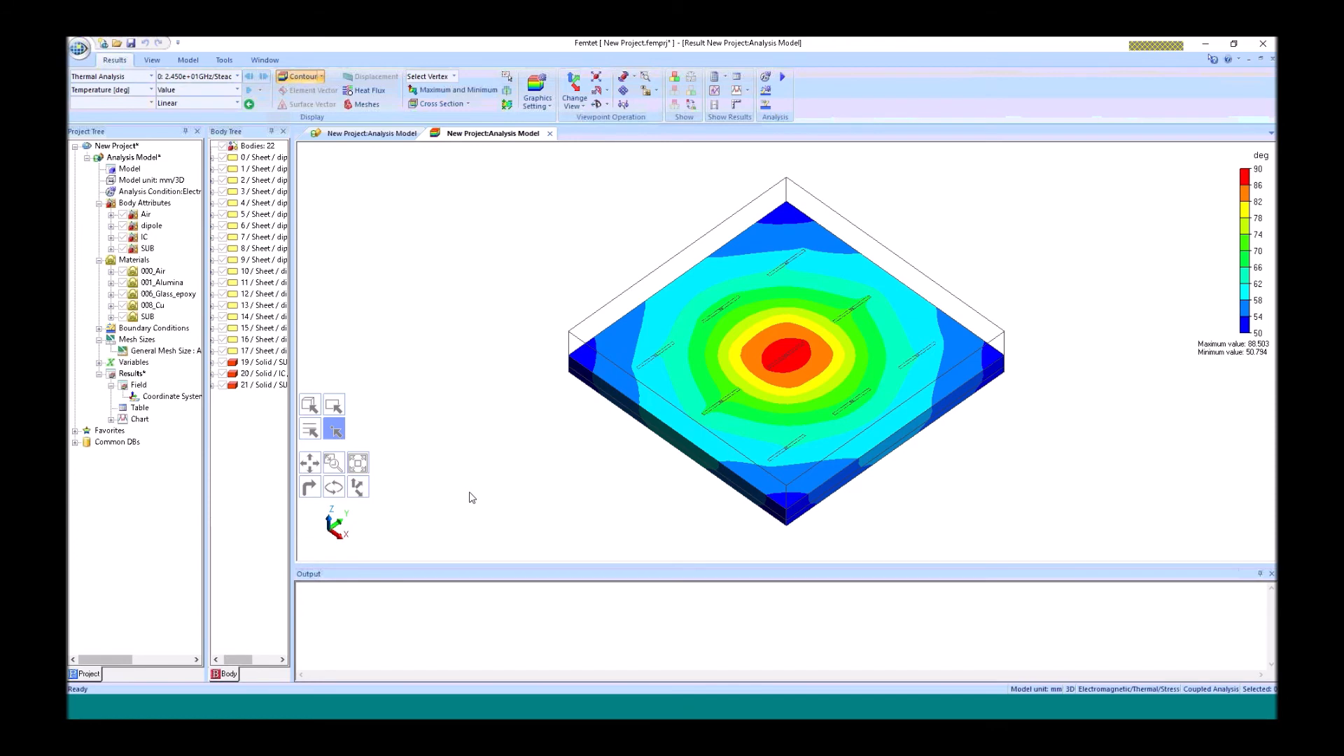
# Step: Display the Stress Analysis displacement magnitude as a contour on the deformed shape and examine the substrate's deformation from the side
pyautogui.click(150, 76)
pyautogui.click(122, 107)
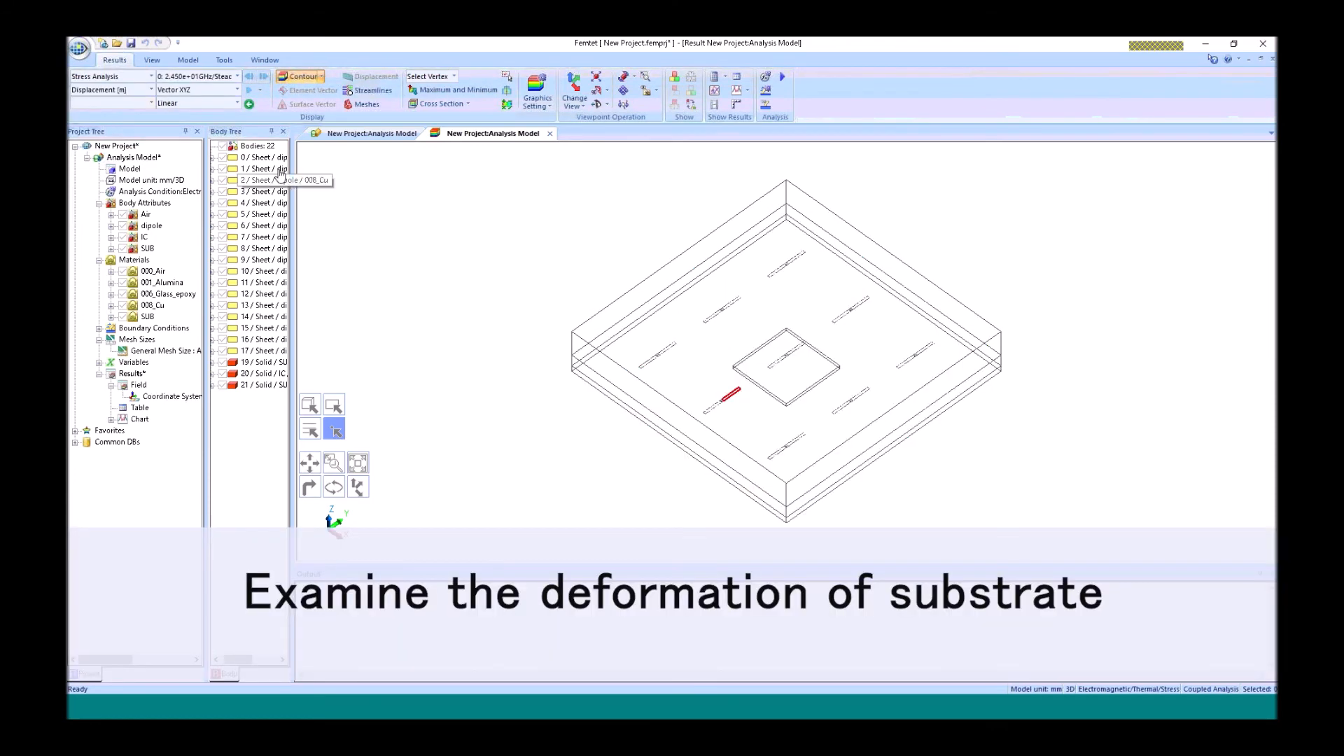
pyautogui.click(384, 79)
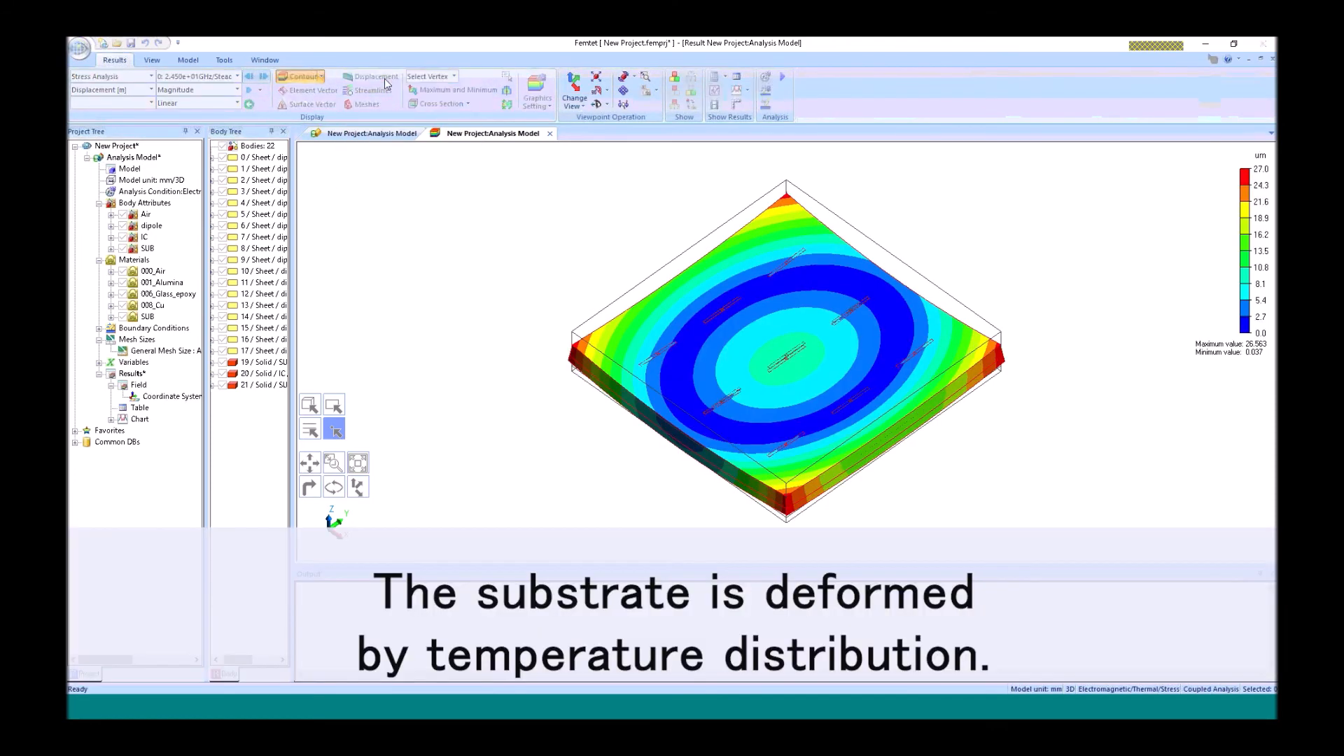
pyautogui.click(341, 523)
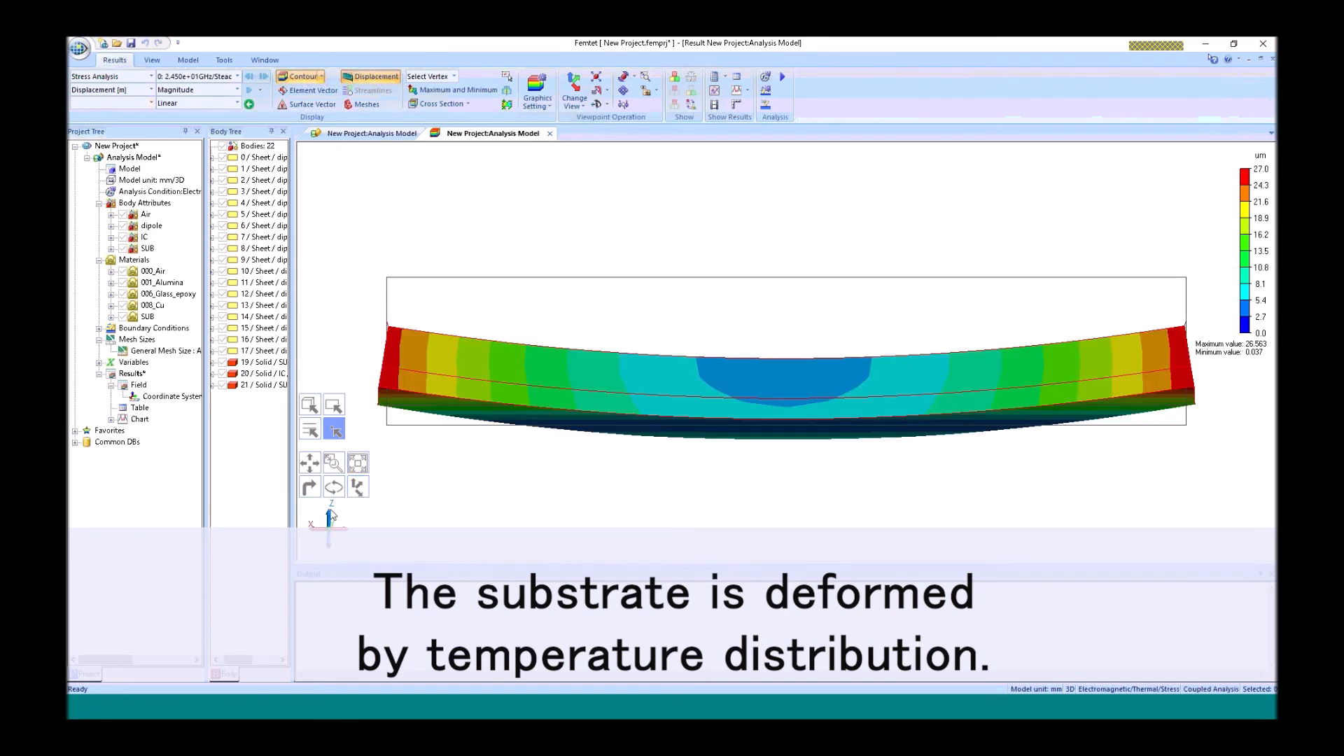
pyautogui.click(358, 488)
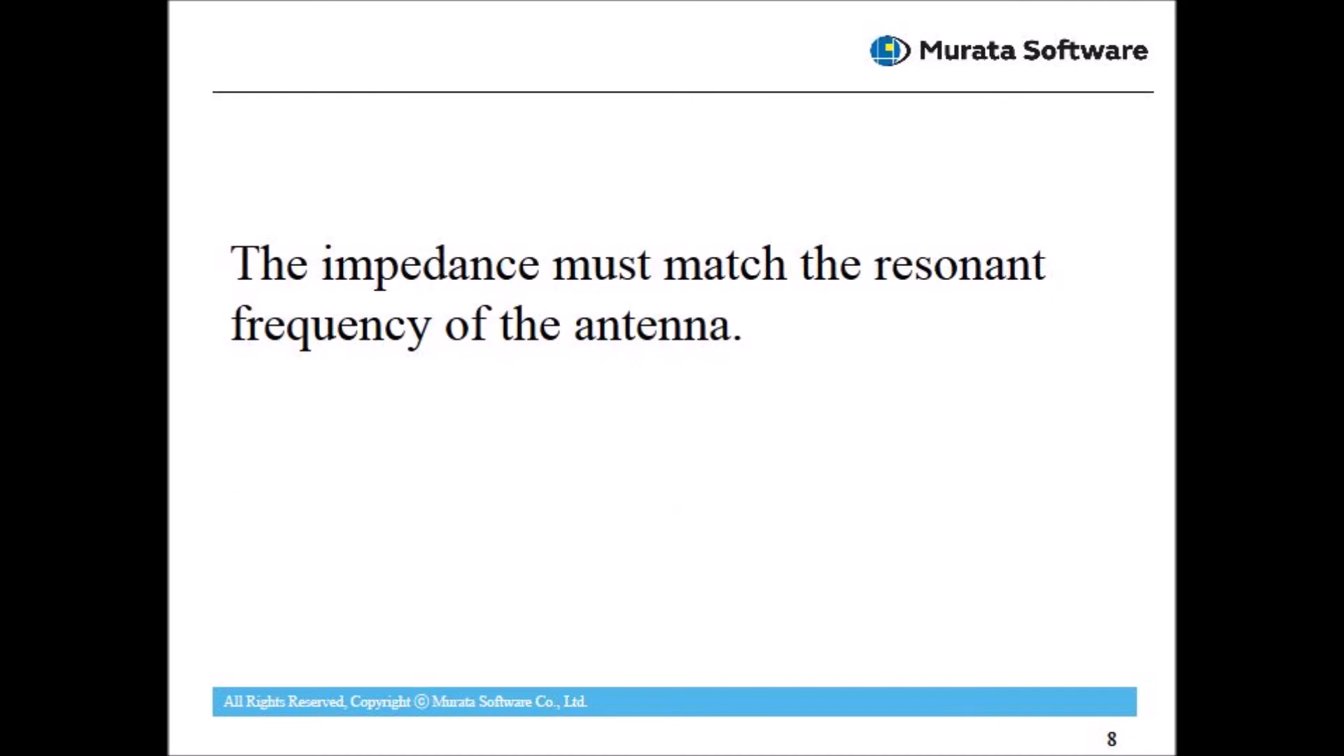
pyautogui.press('Right')
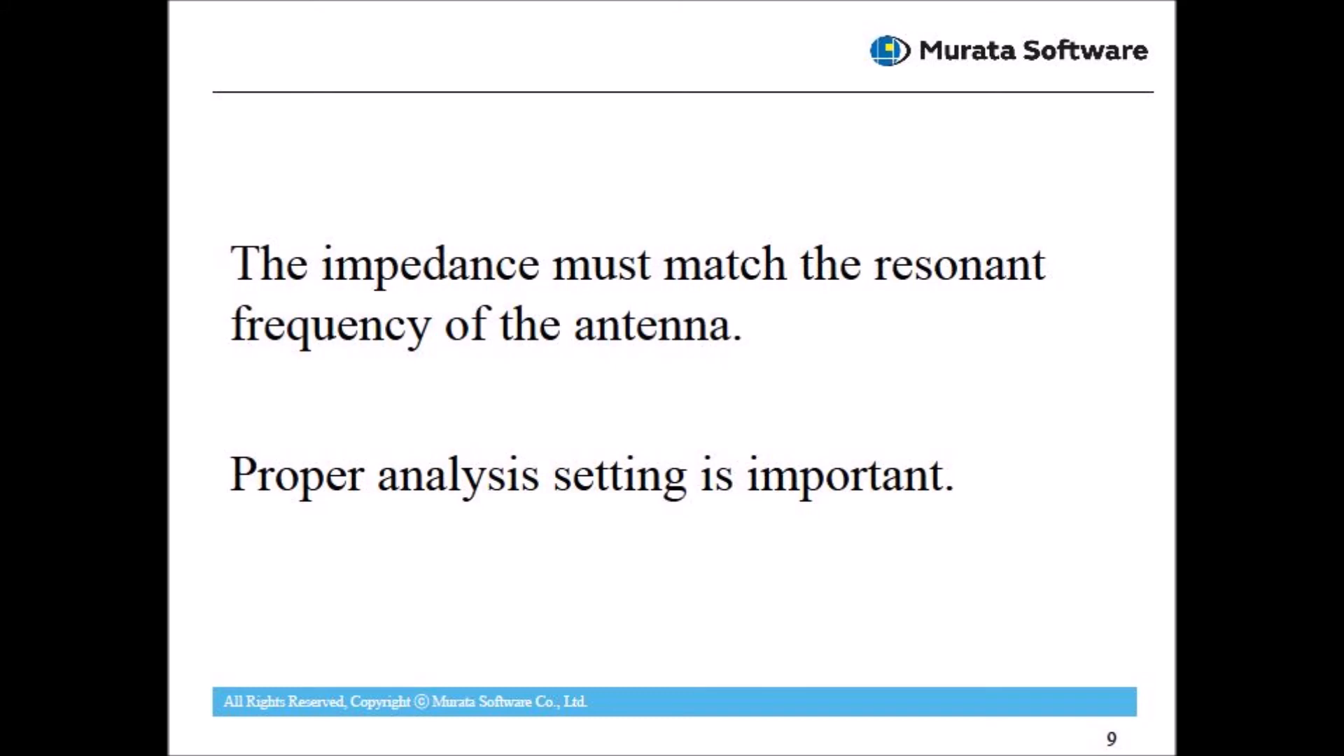
pyautogui.press('Right')
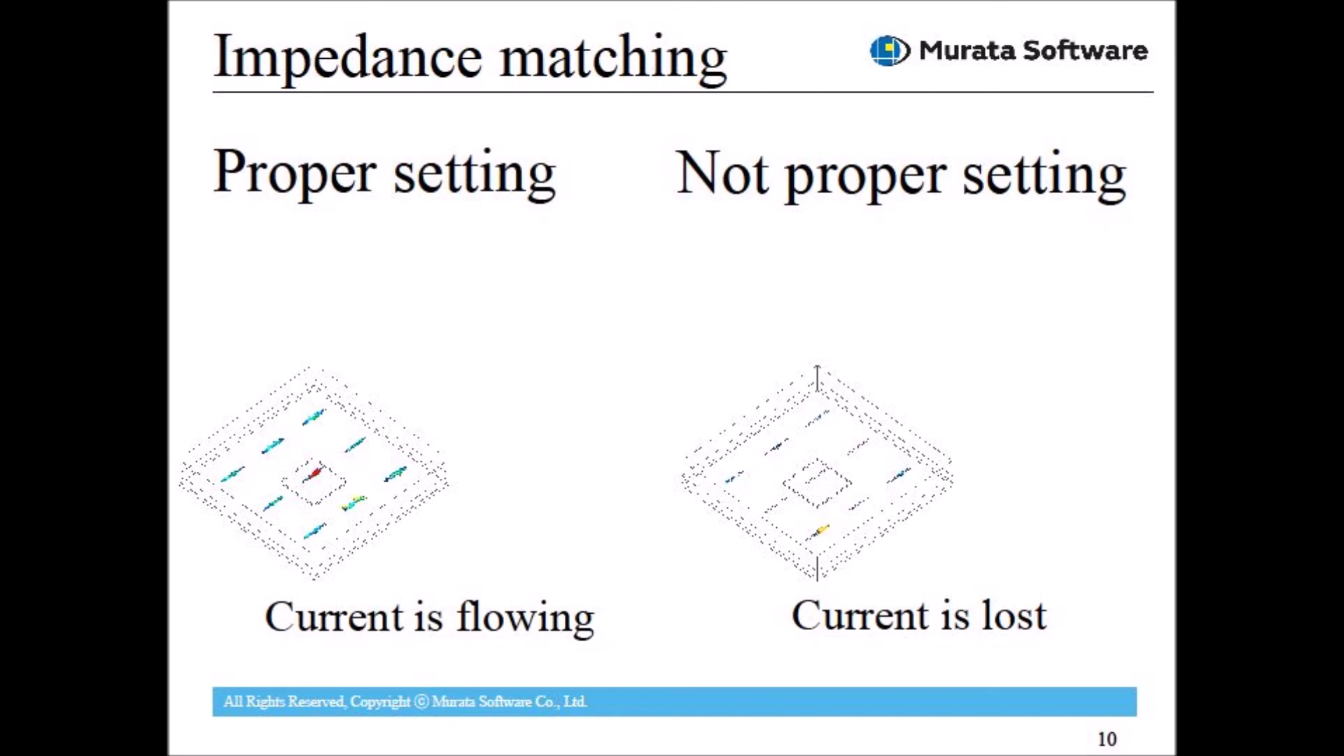
pyautogui.press('Right')
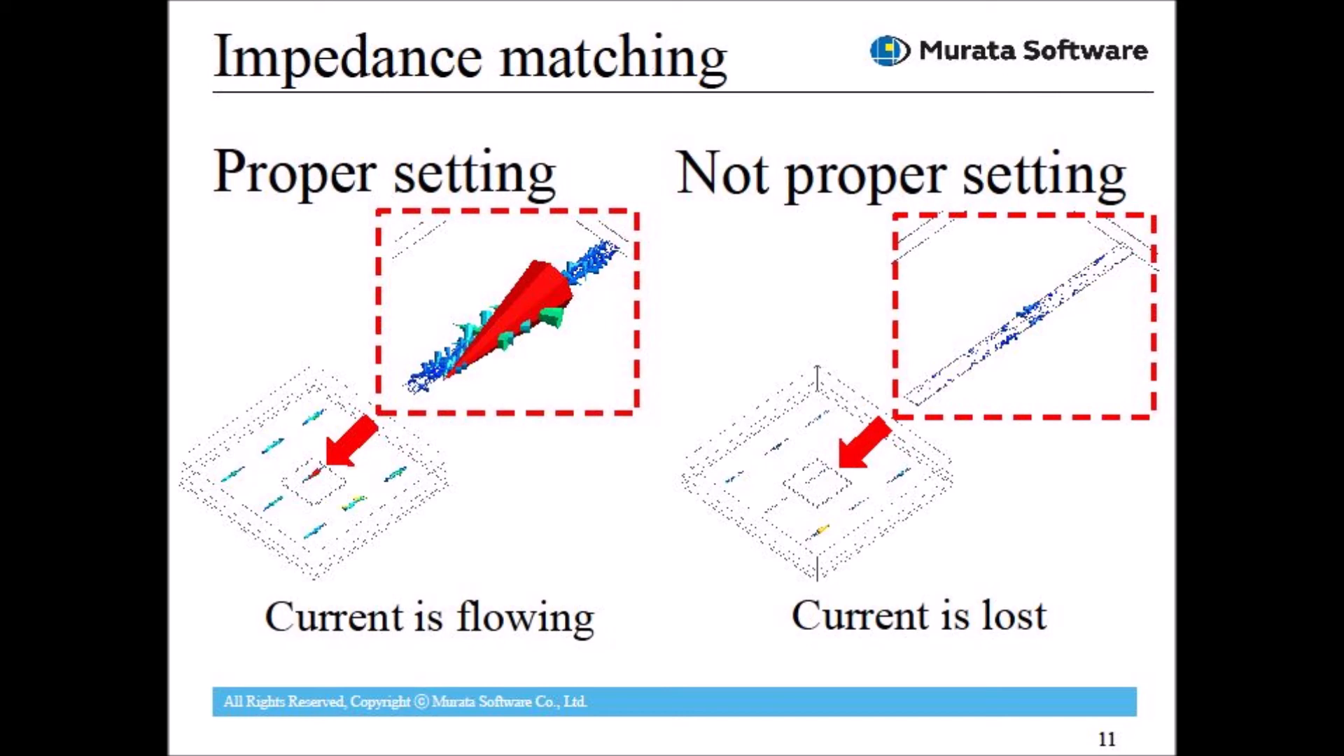